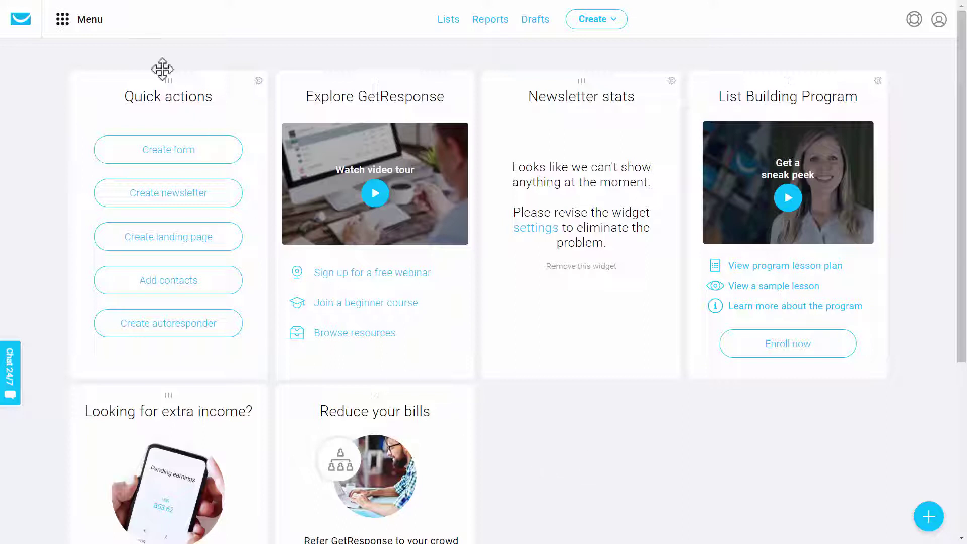
Step: Open the Landing pages list and scroll through the live Email Landing Page
left_click(66, 22)
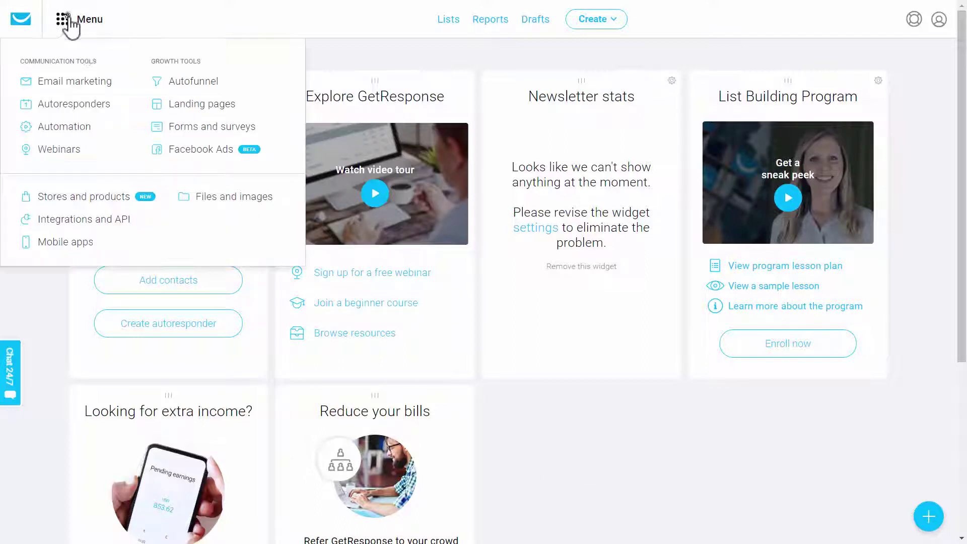
left_click(184, 106)
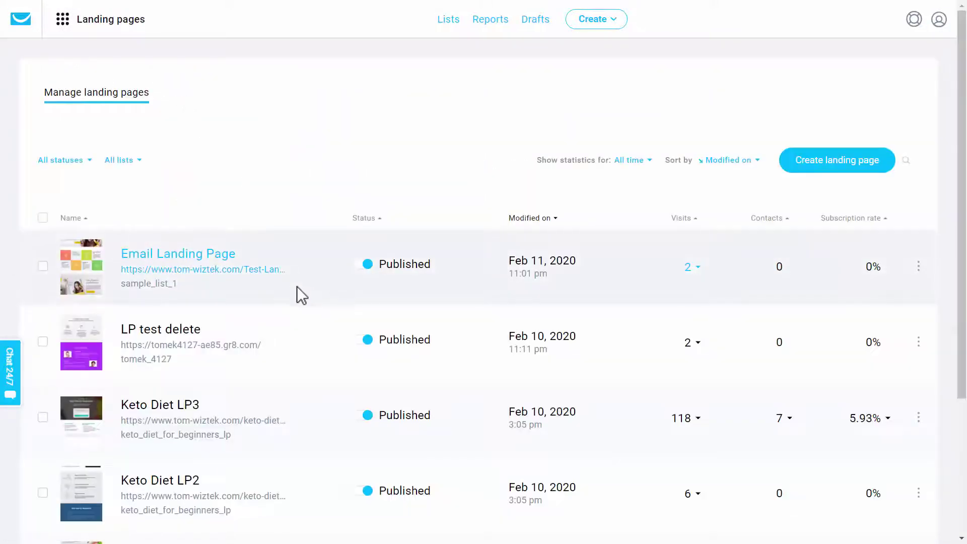
left_click(184, 271)
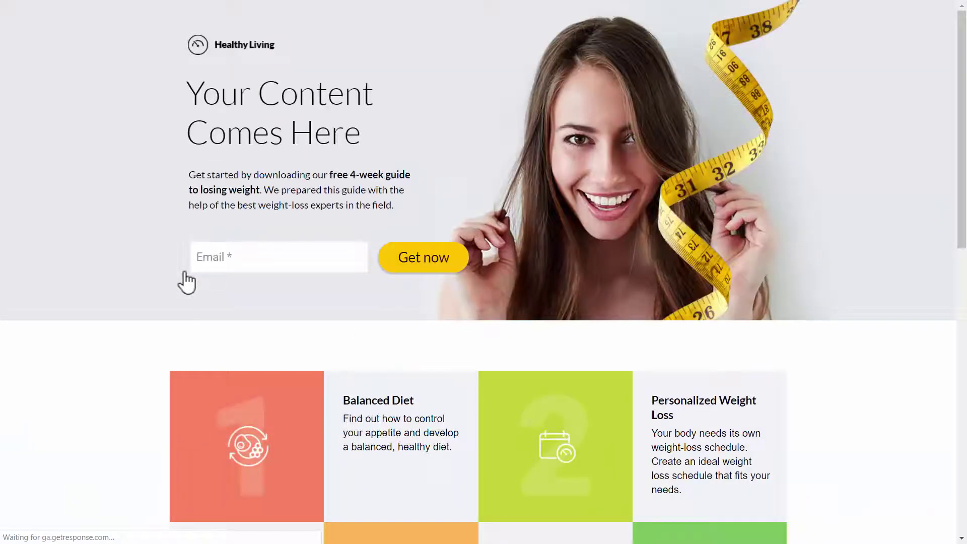
scroll(187, 280, "down", 3)
scroll(185, 273, "down", 10)
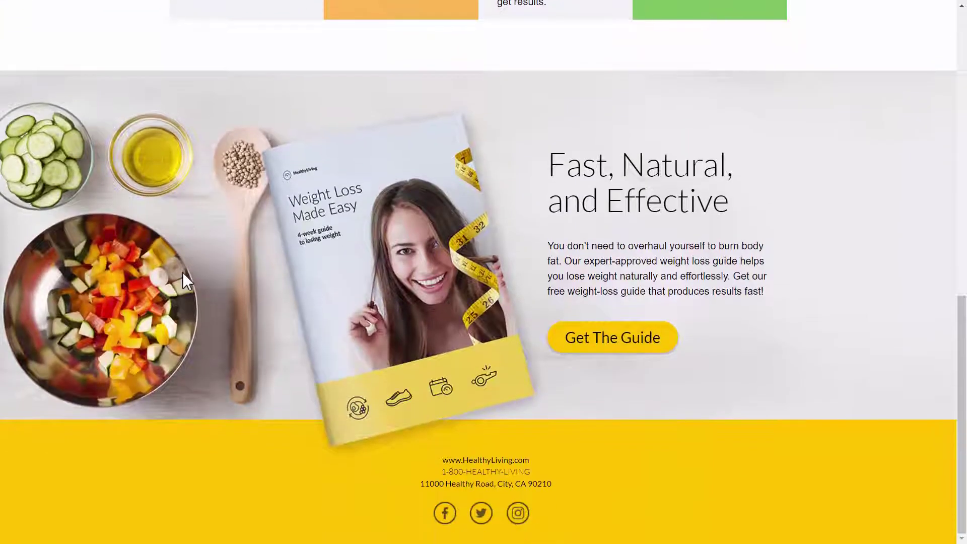
scroll(182, 272, "up", 10)
scroll(183, 273, "up", 2)
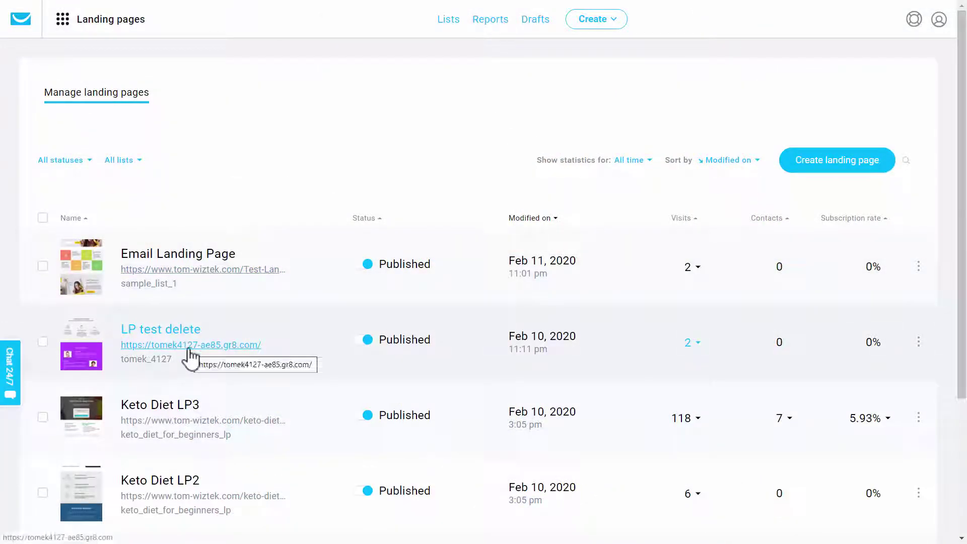
left_click(189, 348)
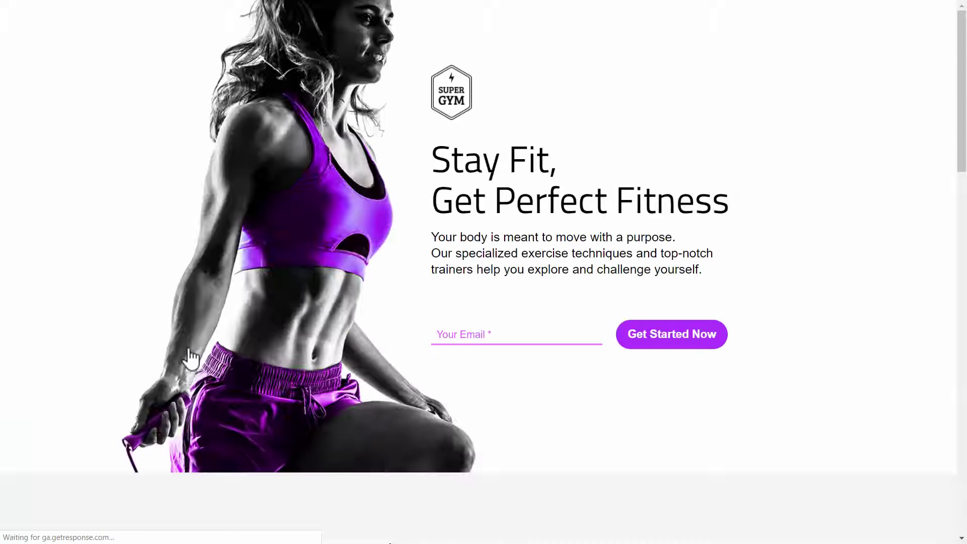
scroll(179, 336, "down", 6)
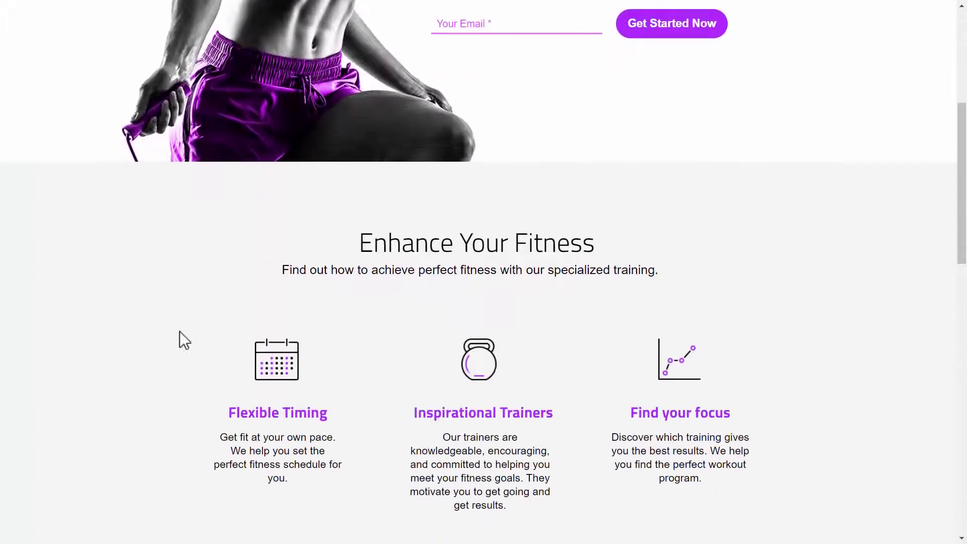
scroll(180, 331, "down", 10)
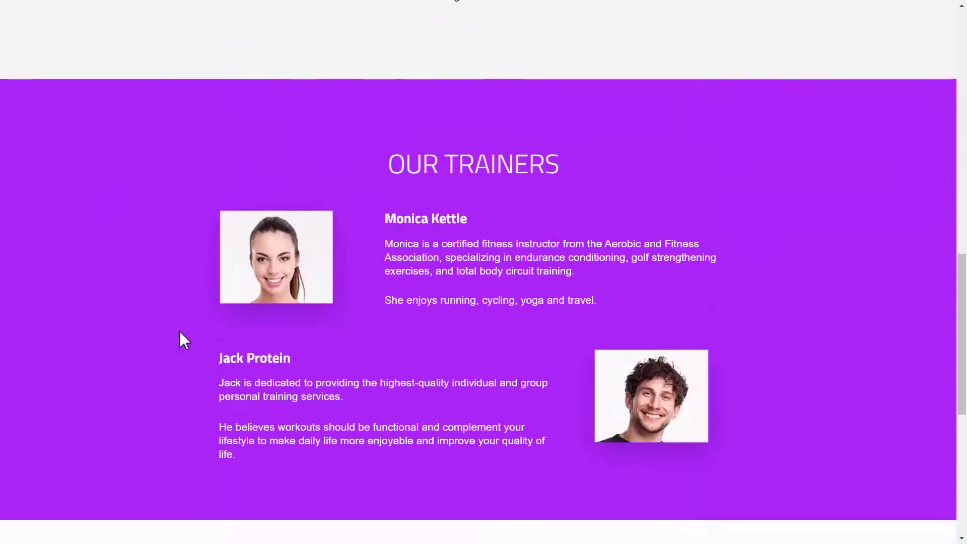
scroll(180, 331, "down", 4)
scroll(179, 330, "down", 4)
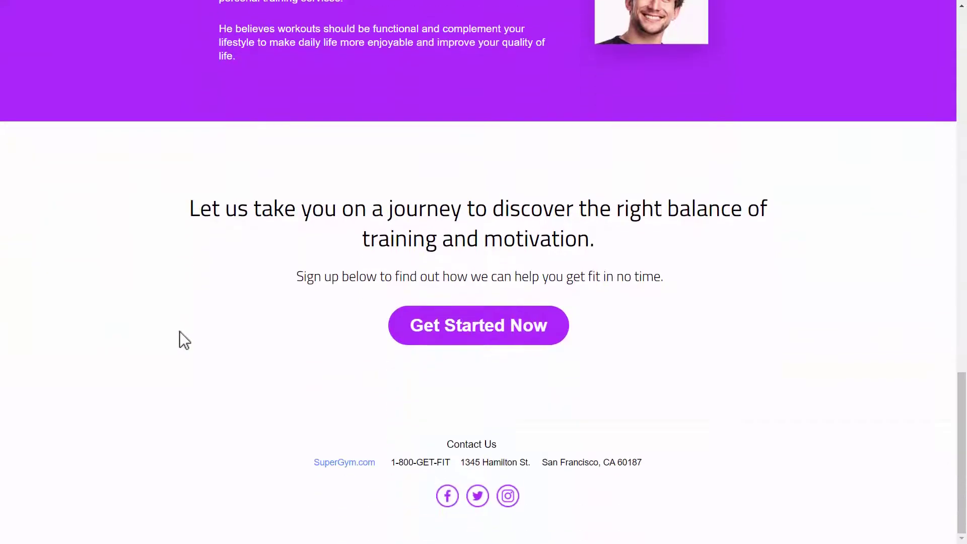
left_click(442, 333)
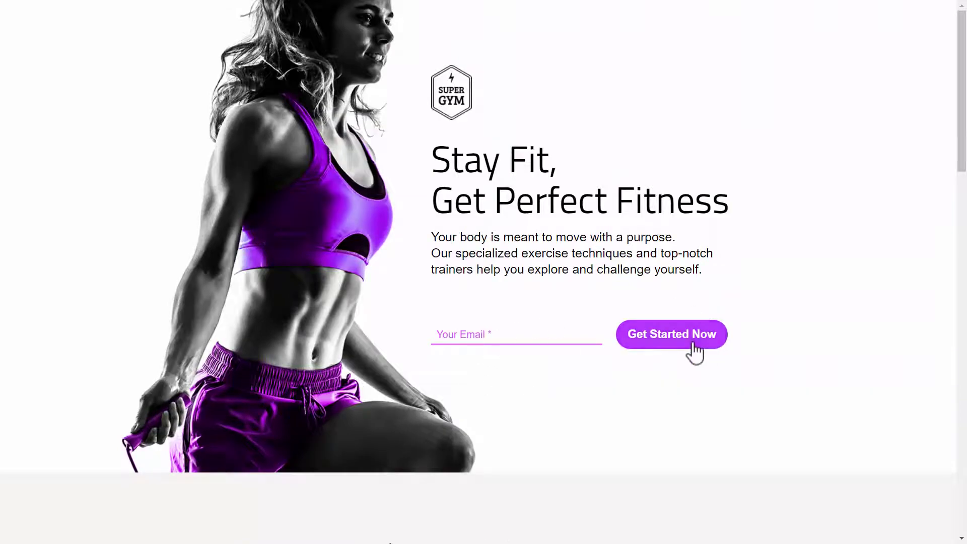
scroll(109, 234, "down", 9)
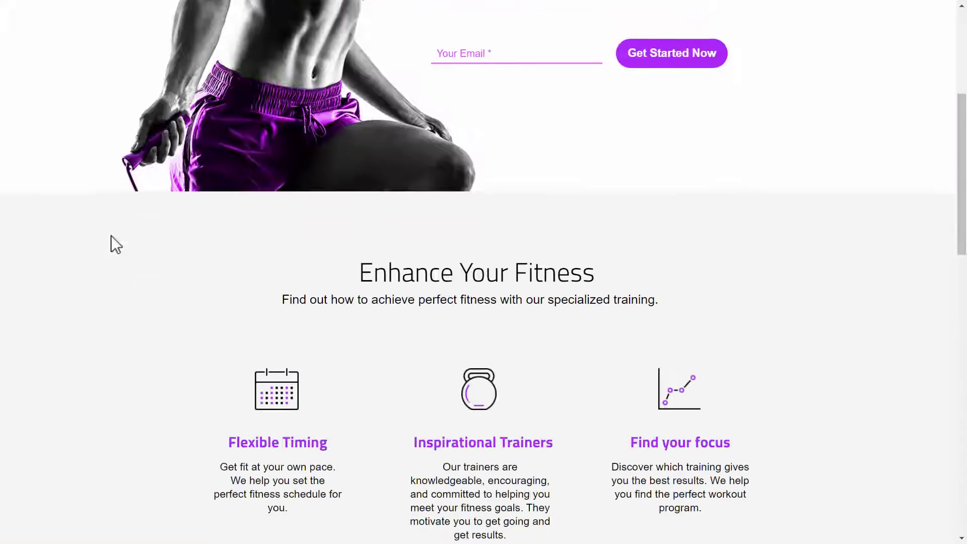
scroll(114, 237, "down", 7)
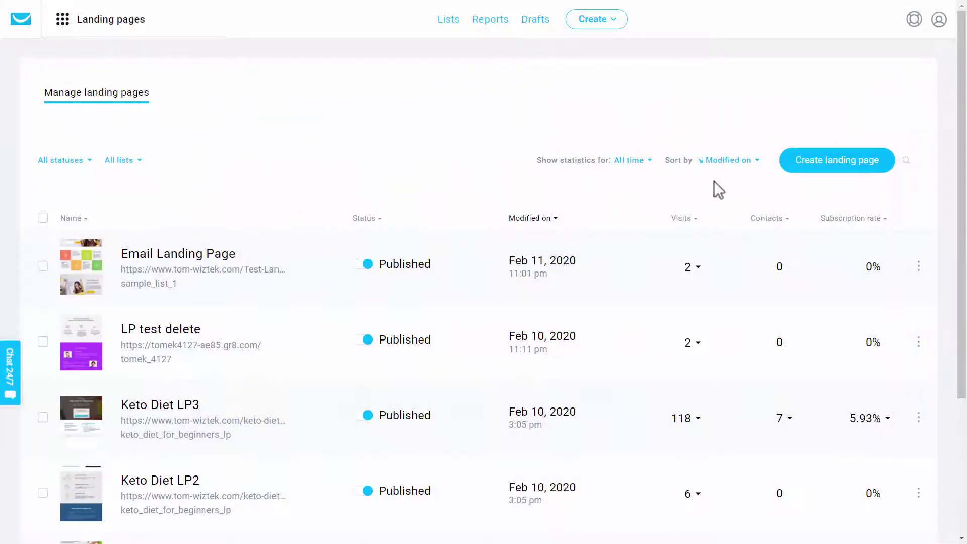
Step: Start a new landing page and browse its template gallery, including Customer engagement and Super Fitness
left_click(831, 160)
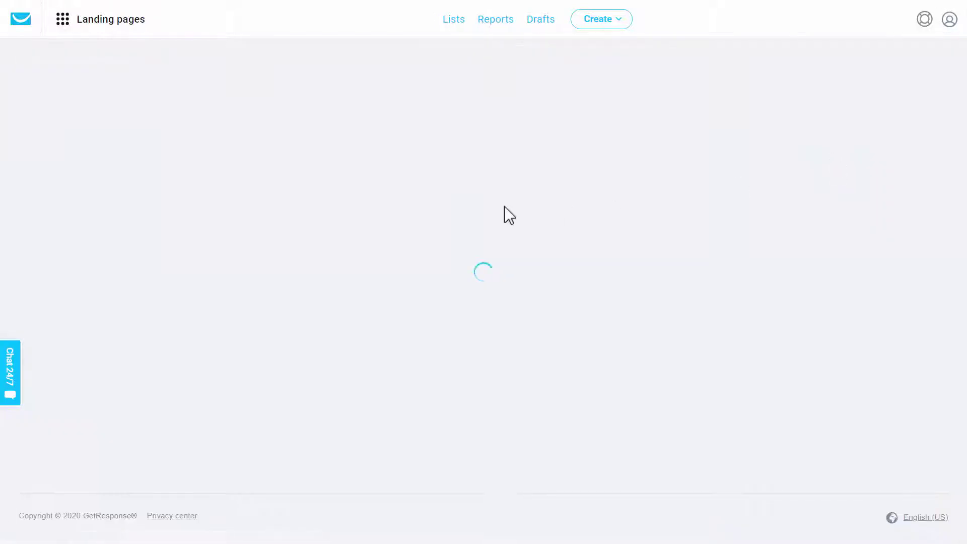
mouse_move(467, 208)
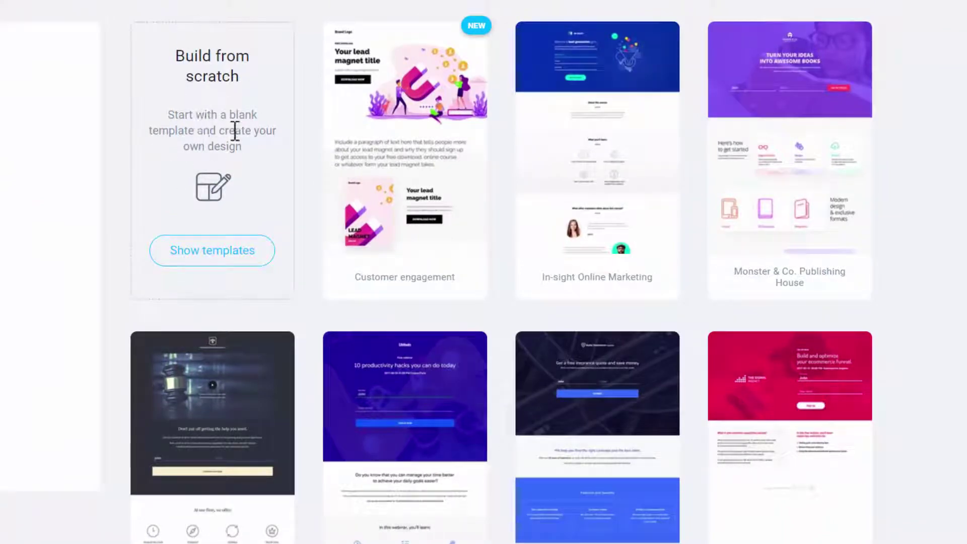
scroll(307, 147, "down", 5)
scroll(307, 147, "down", 8)
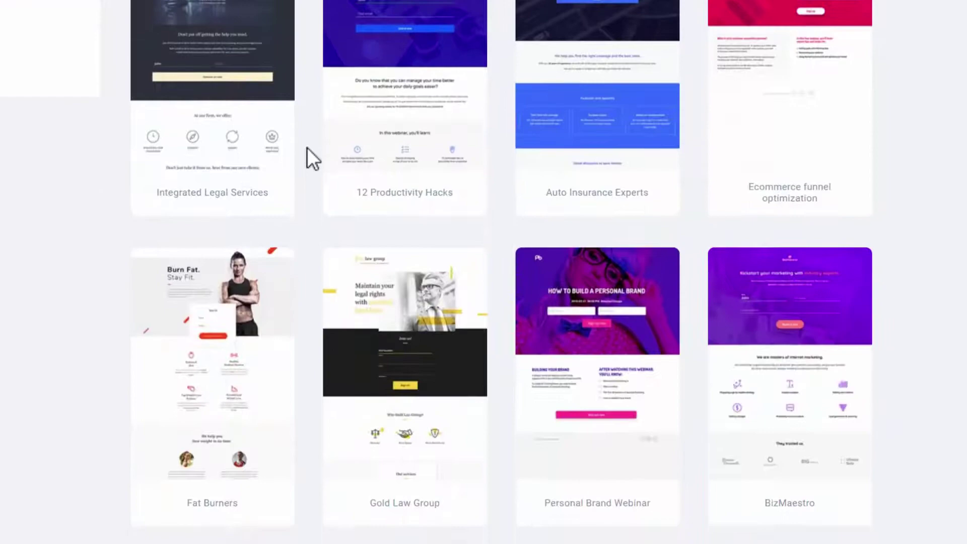
scroll(335, 174, "down", 10)
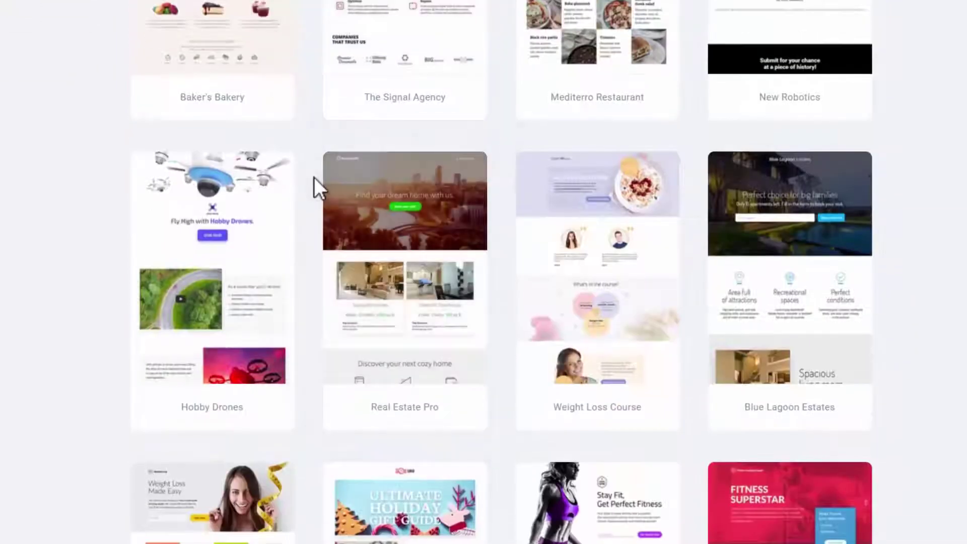
scroll(313, 176, "down", 5)
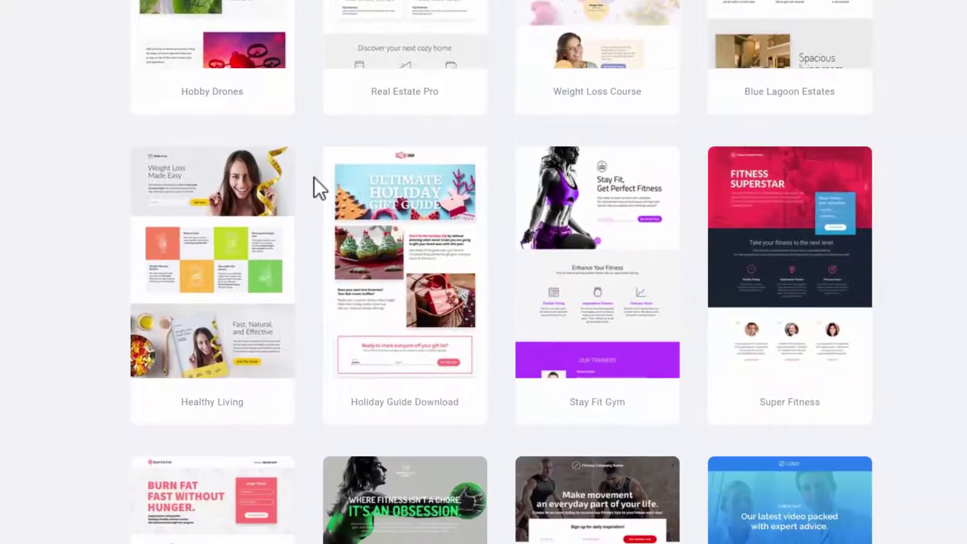
scroll(313, 177, "down", 10)
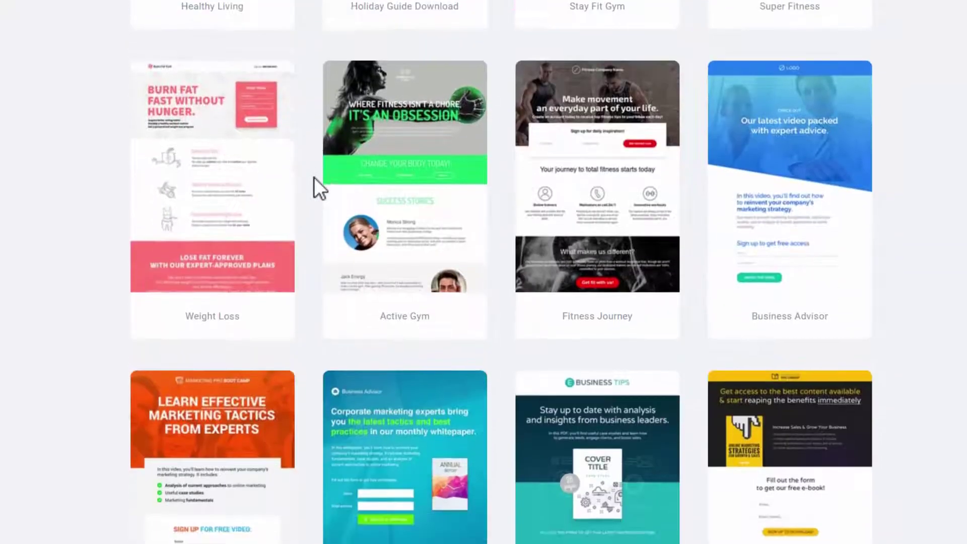
scroll(313, 176, "down", 4)
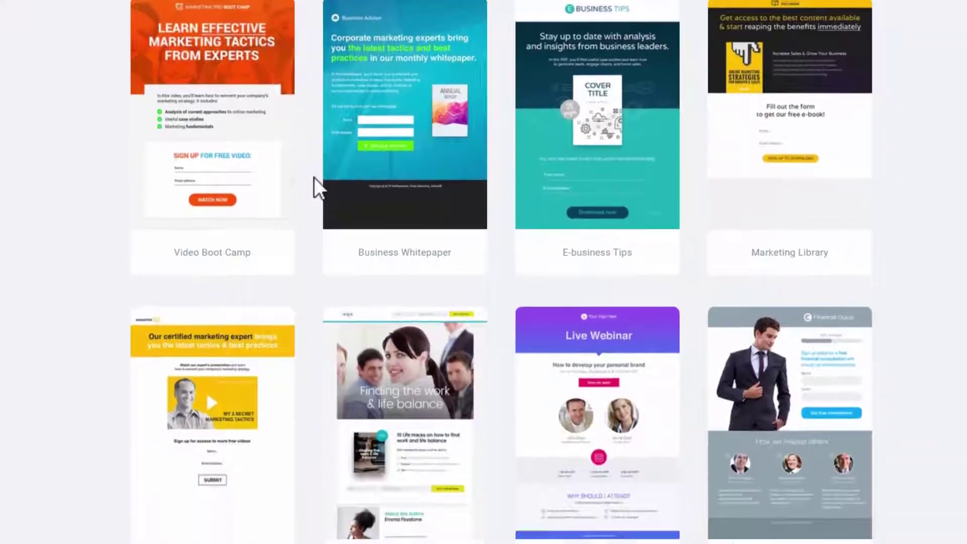
scroll(313, 177, "up", 20)
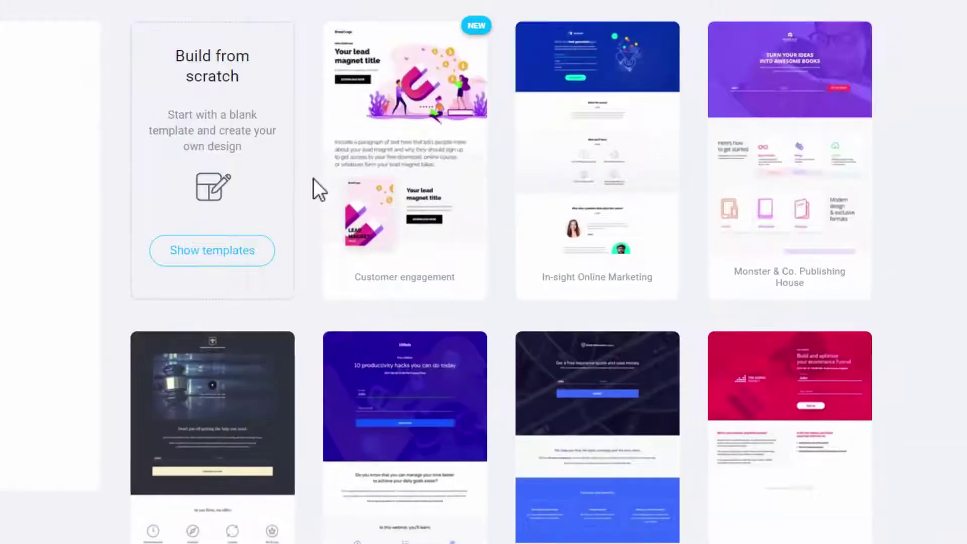
mouse_move(446, 106)
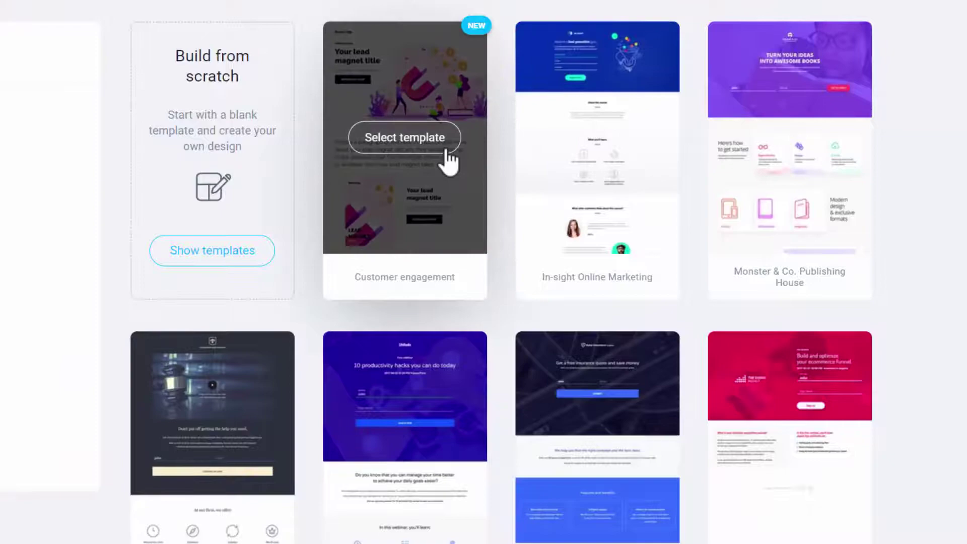
Step: Pick the Customer engagement template and preview its landing and thank-you pages
left_click(392, 141)
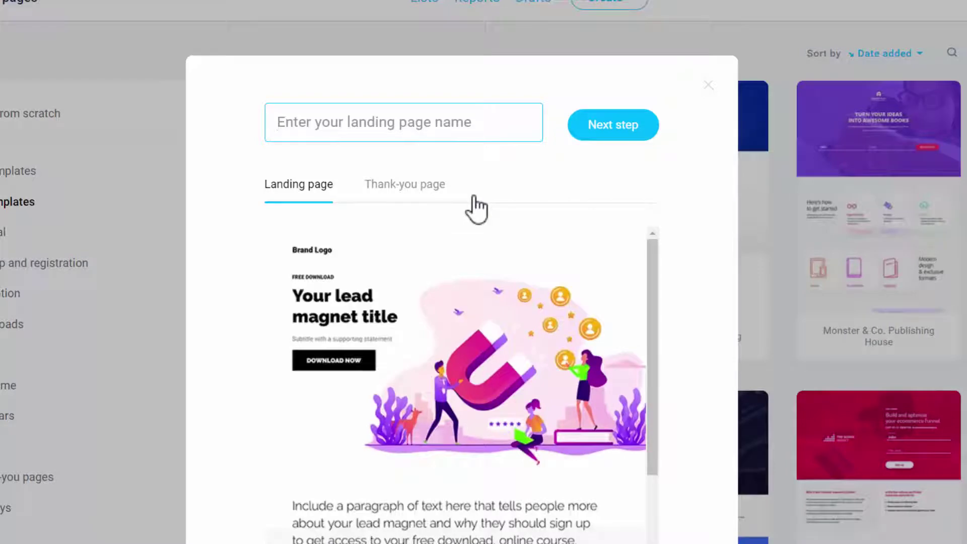
scroll(441, 304, "down", 4)
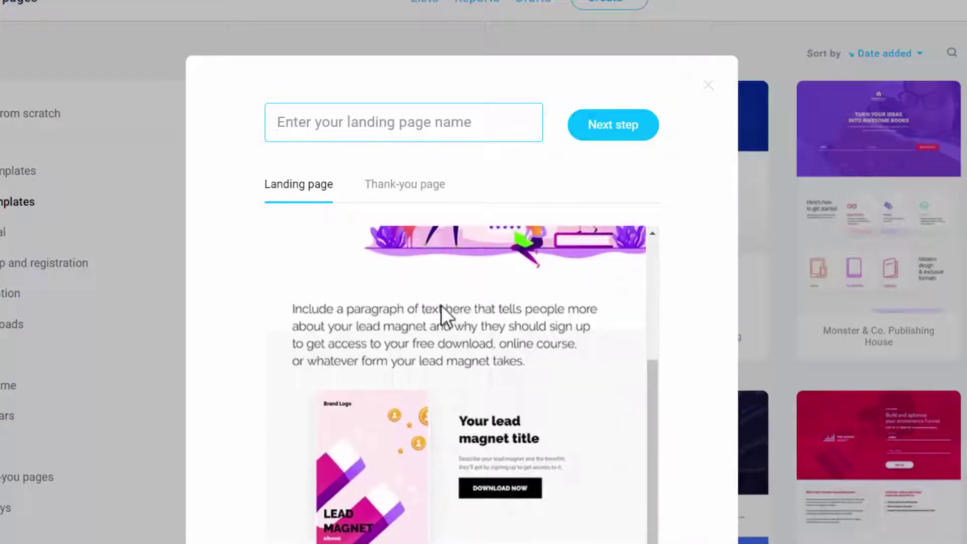
scroll(441, 305, "up", 4)
left_click(393, 191)
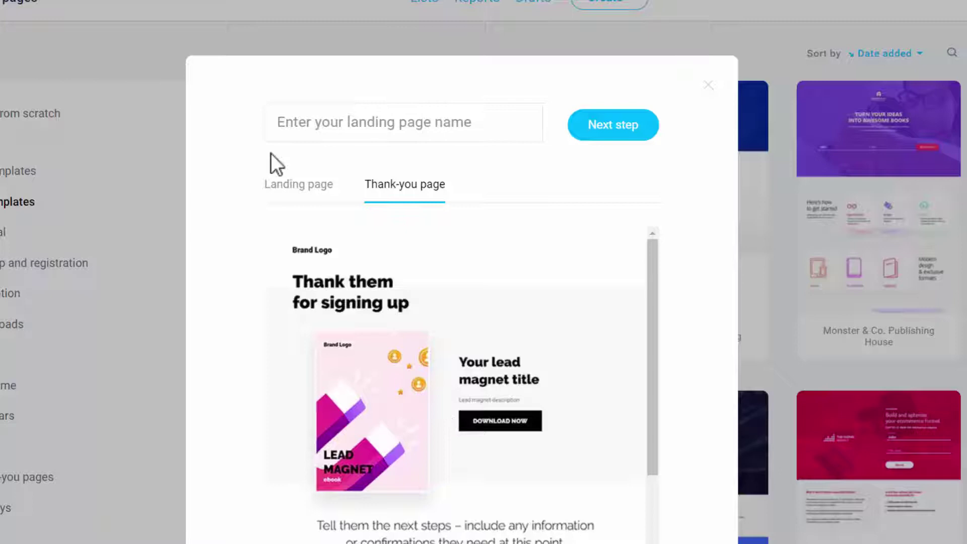
left_click(288, 190)
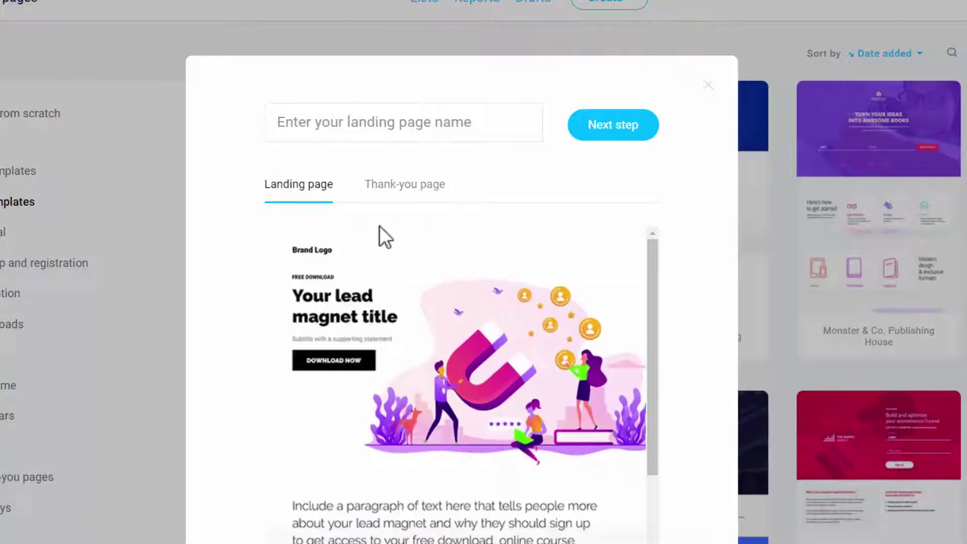
left_click(410, 197)
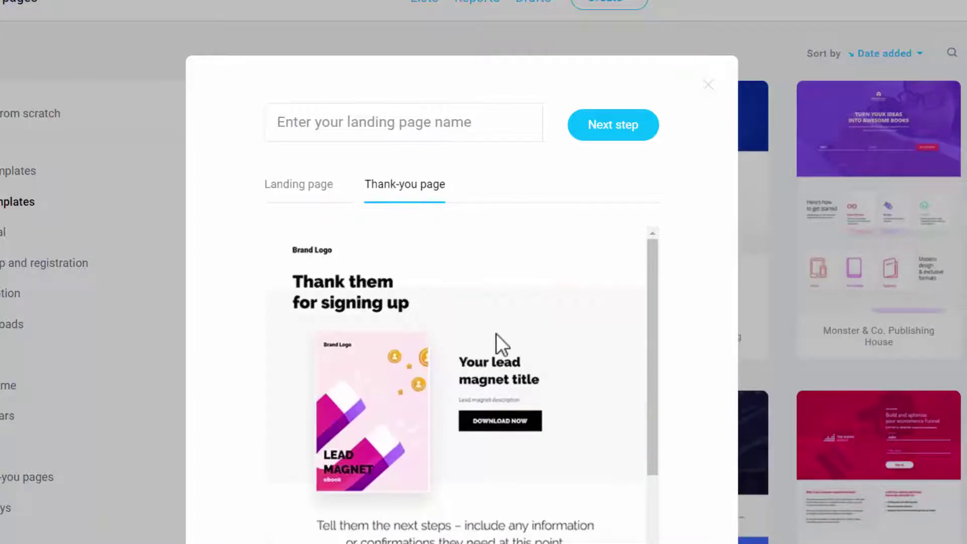
left_click(304, 189)
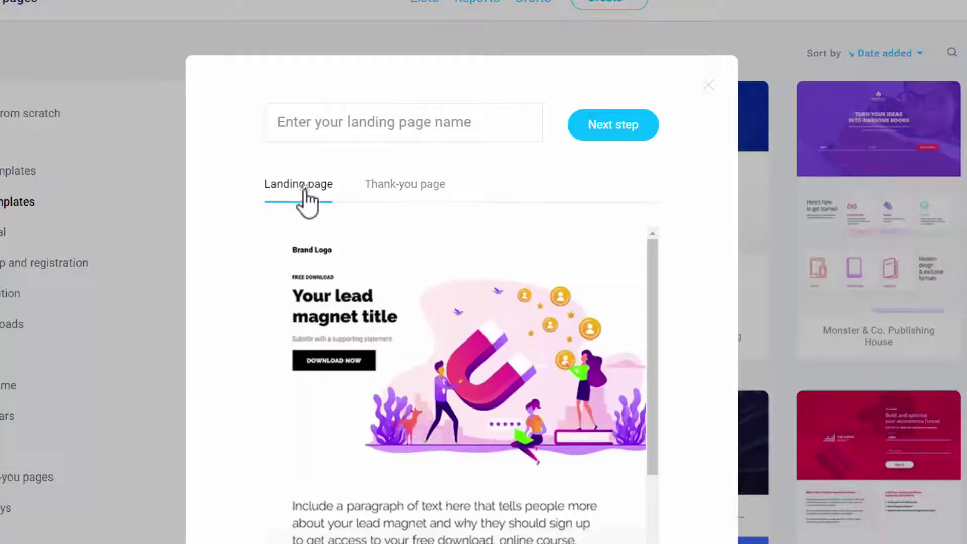
Step: Name the page 'Landing Page Name' and continue to the editor
left_click(370, 122)
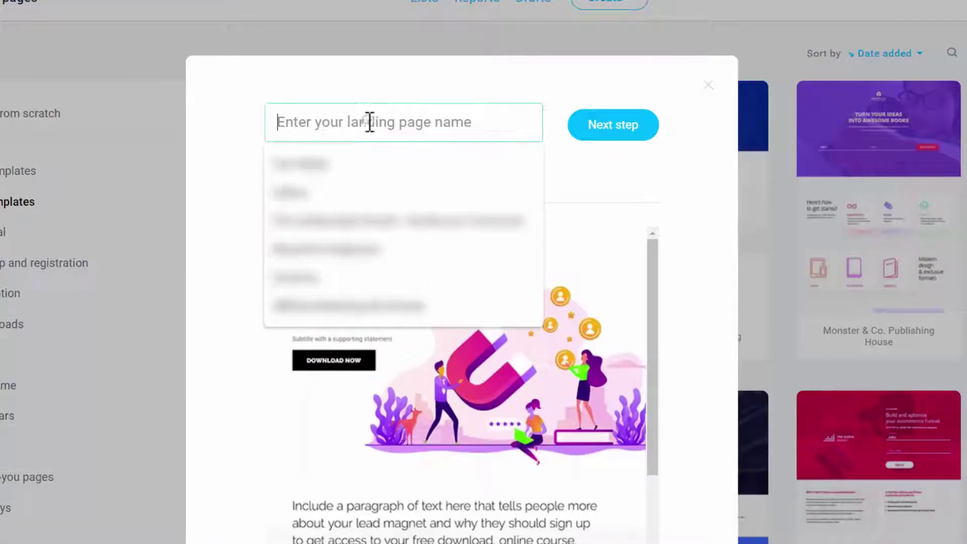
type("Lan")
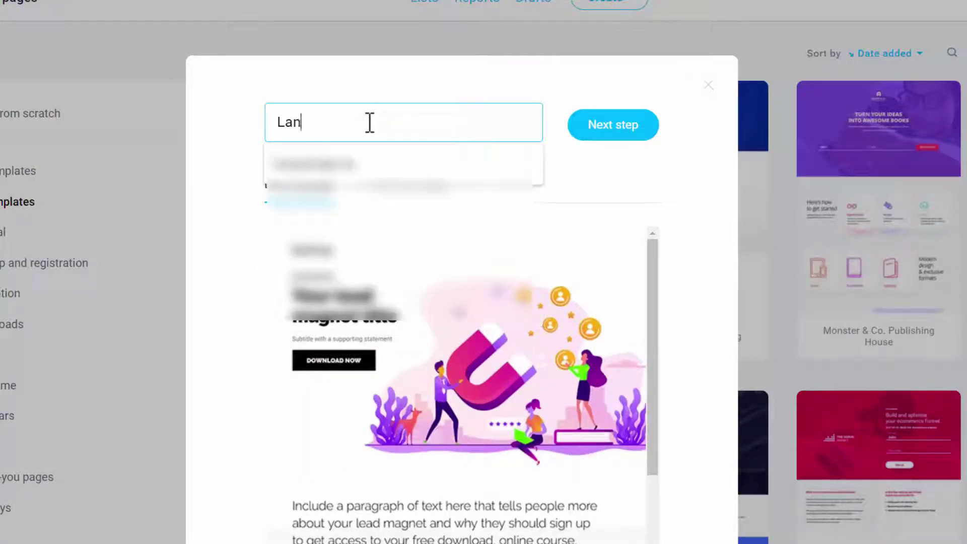
type("ding Page Name")
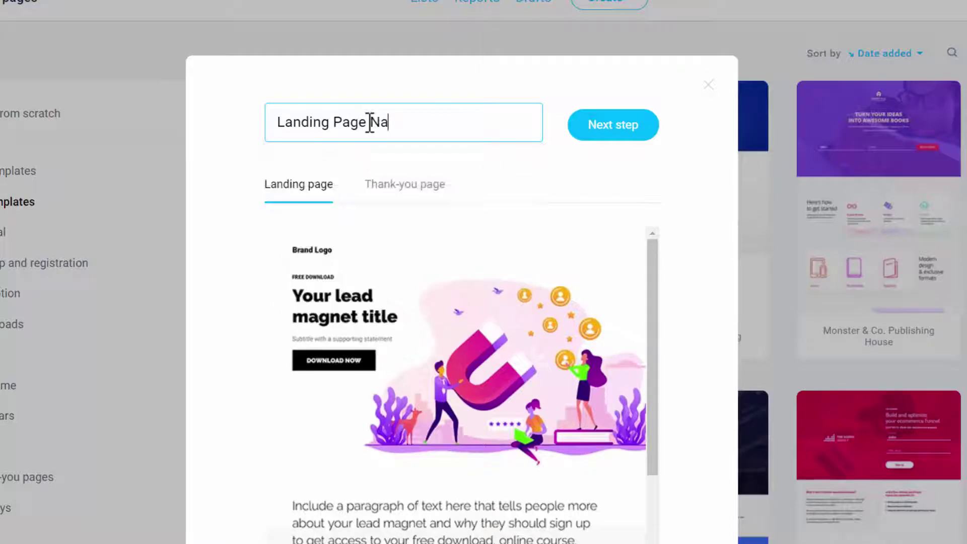
left_click(612, 135)
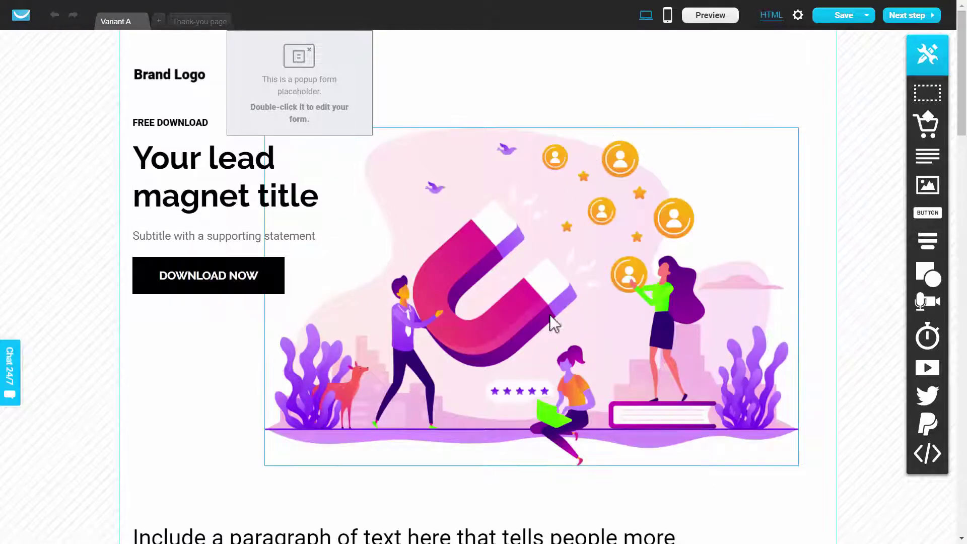
Step: Move the 'What others say' testimonials heading slightly up and to the right
scroll(548, 314, "down", 9)
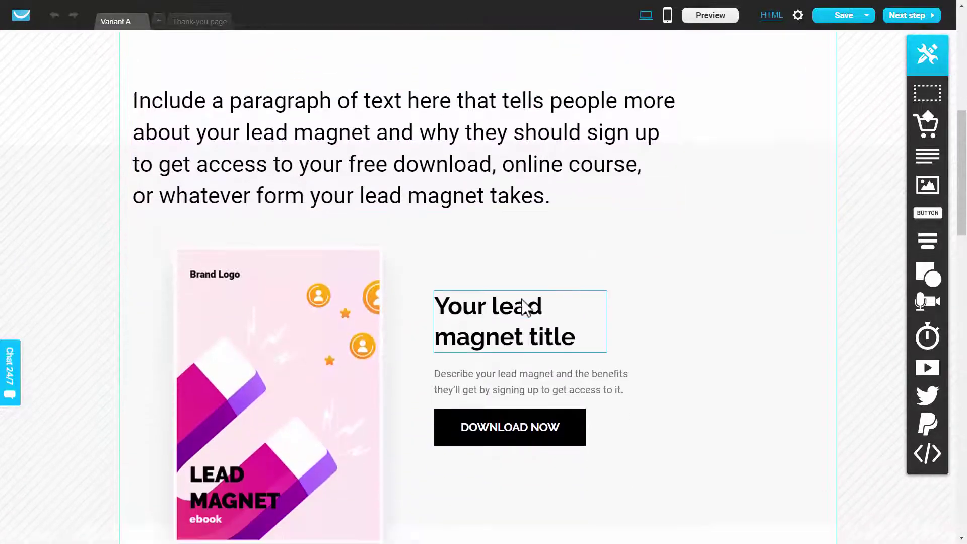
scroll(524, 305, "down", 15)
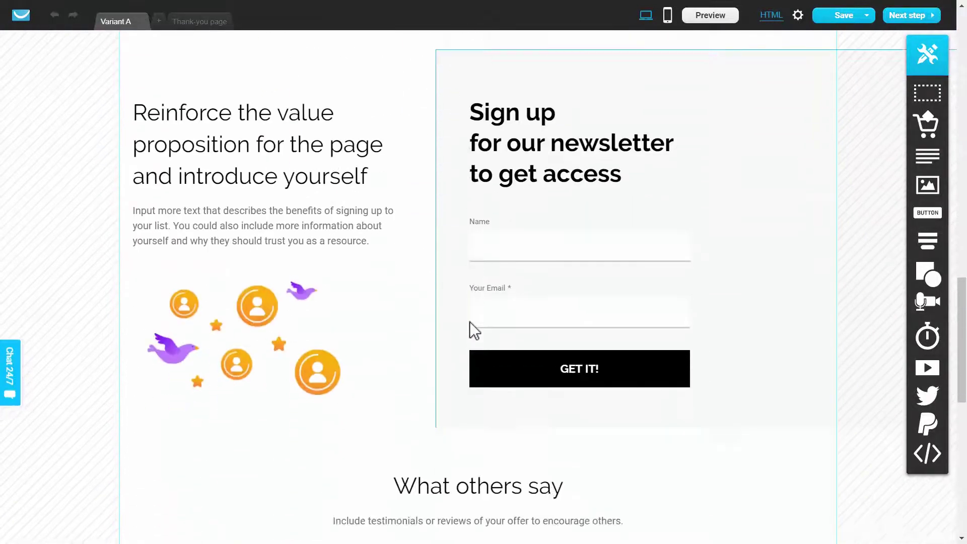
scroll(469, 321, "down", 8)
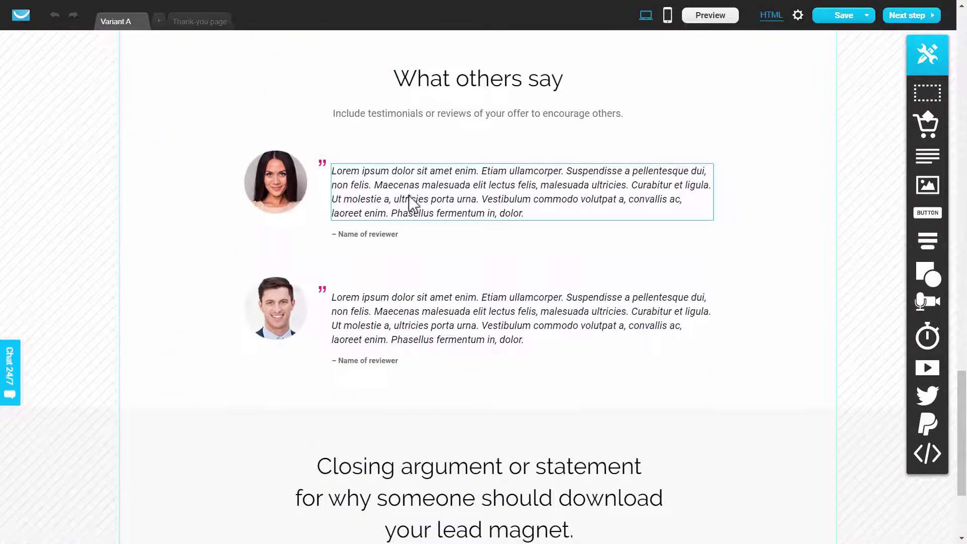
left_click_drag(455, 84, 455, 77)
scroll(490, 176, "up", 9)
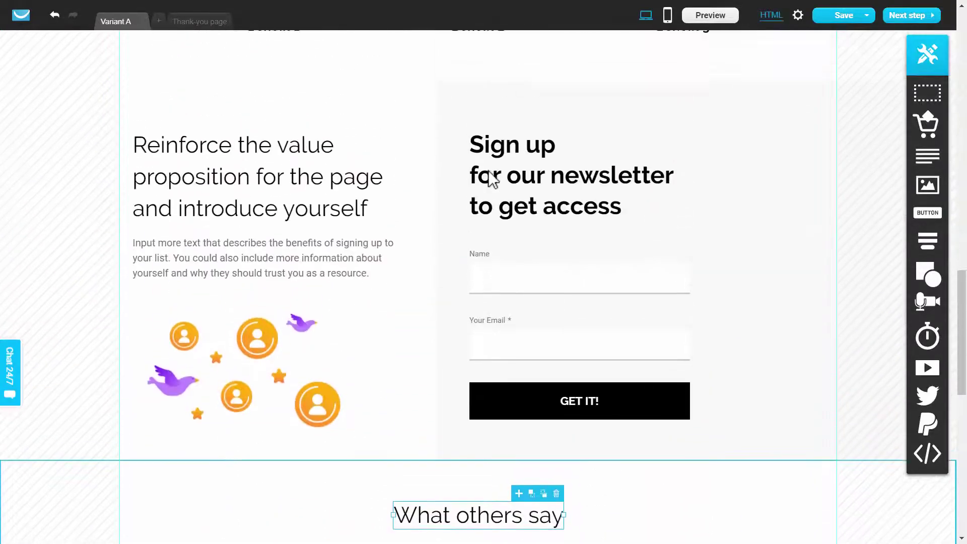
Step: Change the hero heading to 'Your Heading Comes Here'
scroll(492, 178, "down", 7)
scroll(492, 184, "up", 20)
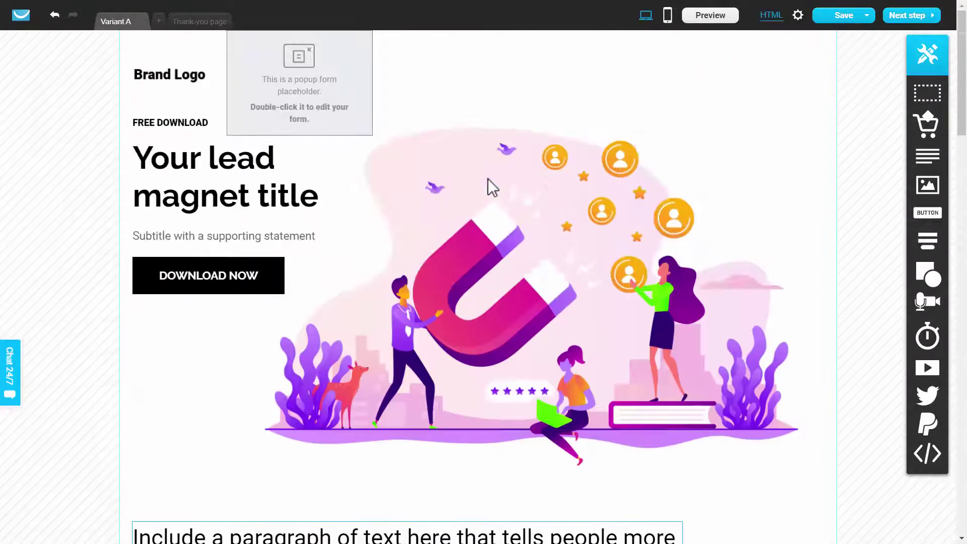
double_click(176, 171)
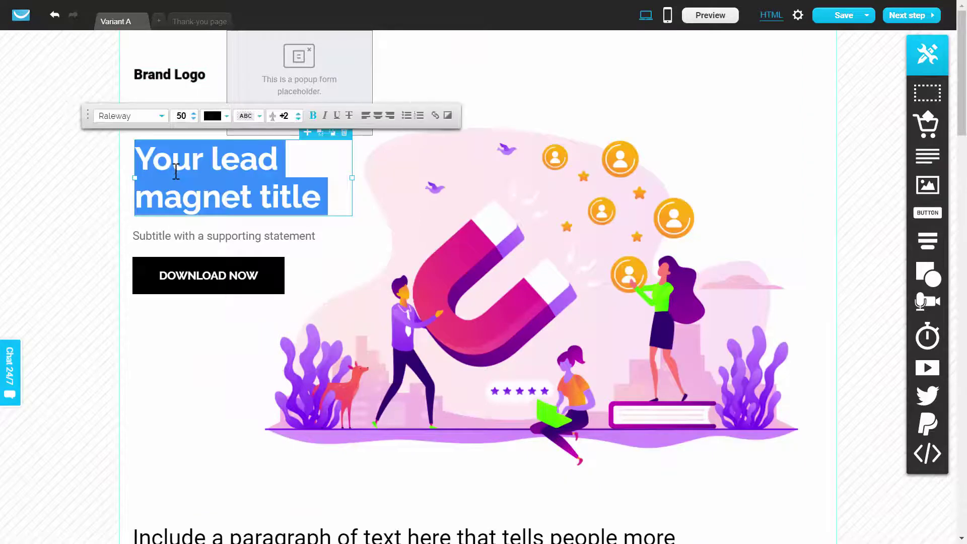
type("Your Heading")
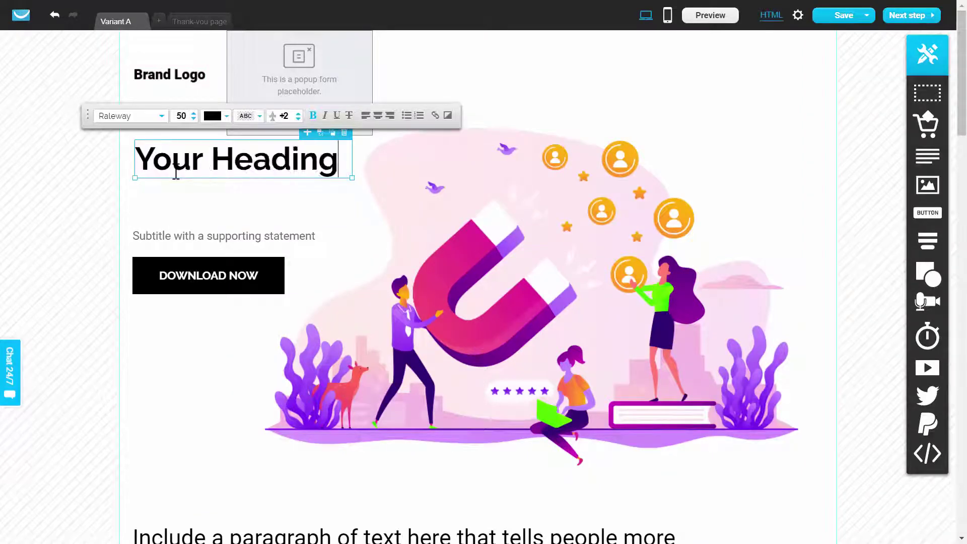
type(" Comes Here")
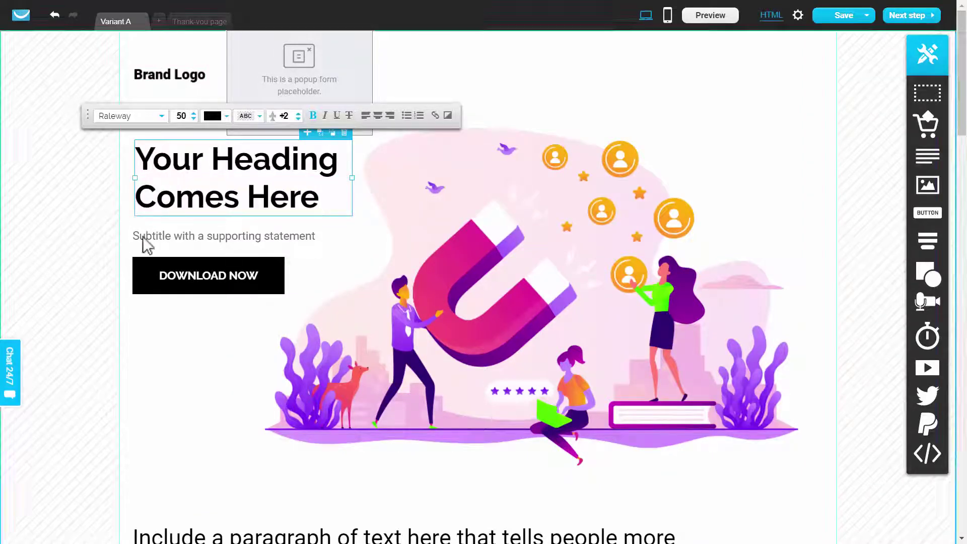
left_click(382, 228)
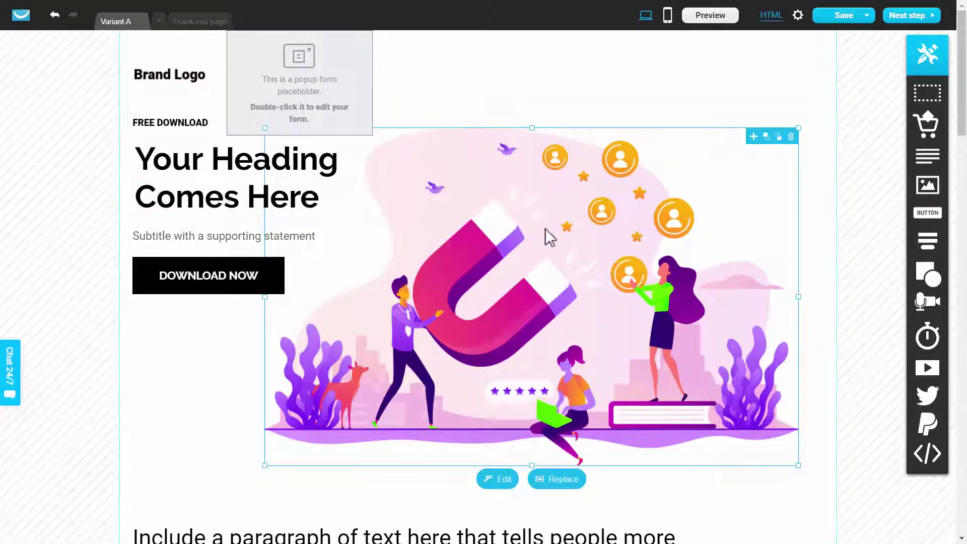
Step: Try adding an online store element to the page, then dismiss the Create a store prompt
scroll(548, 232, "down", 3)
scroll(549, 230, "down", 2)
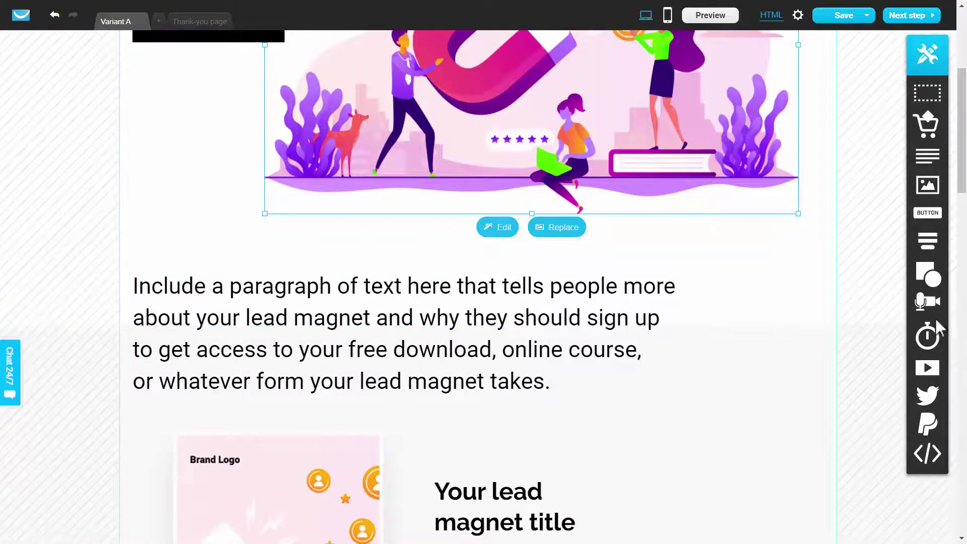
left_click_drag(929, 132, 626, 309)
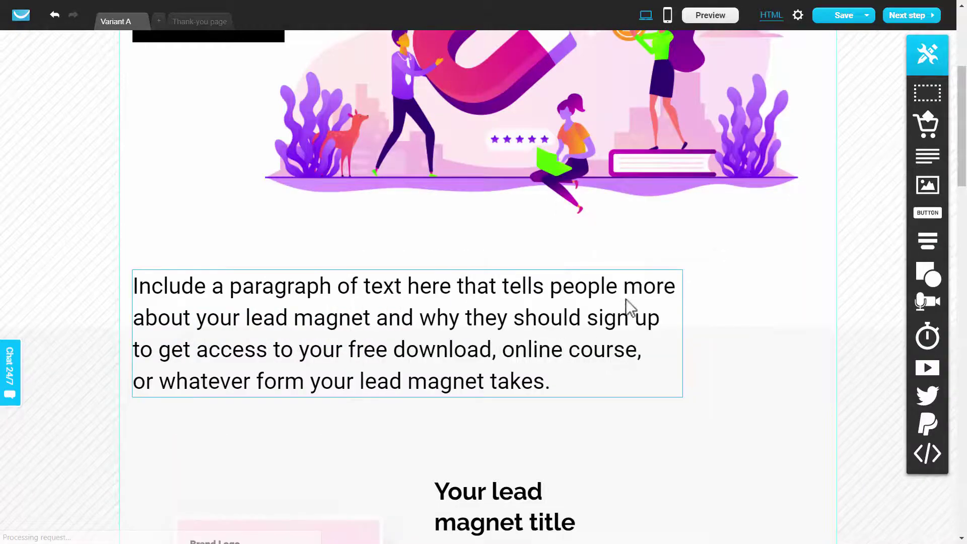
left_click(675, 89)
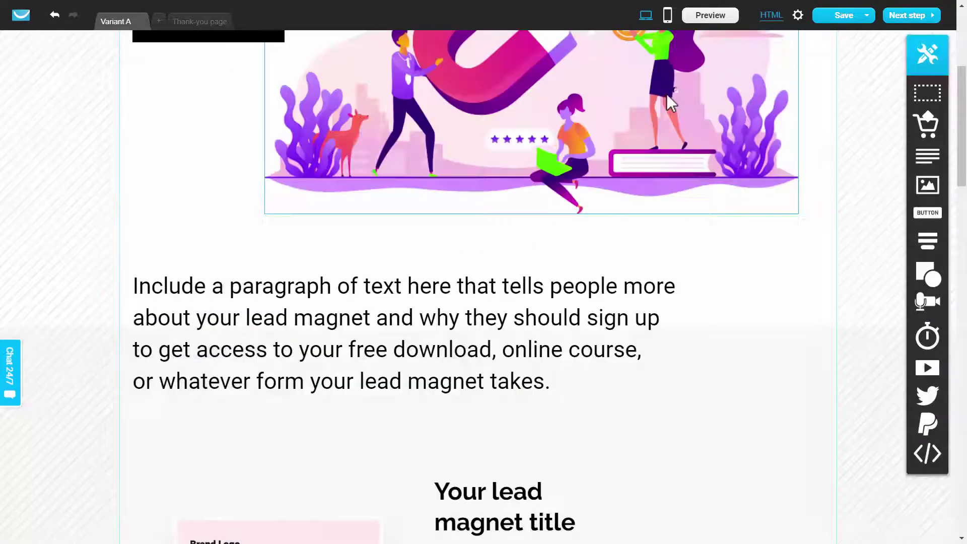
scroll(715, 254, "up", 5)
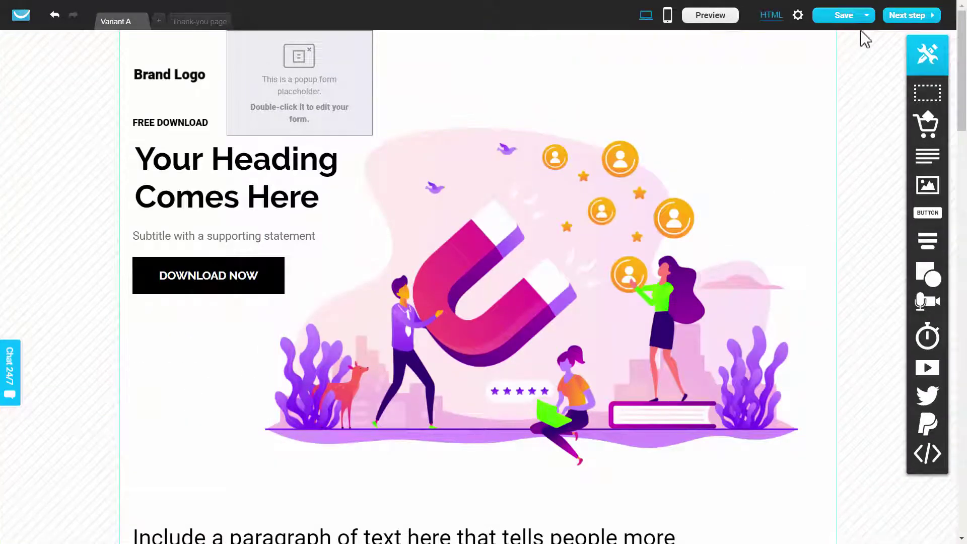
left_click(907, 20)
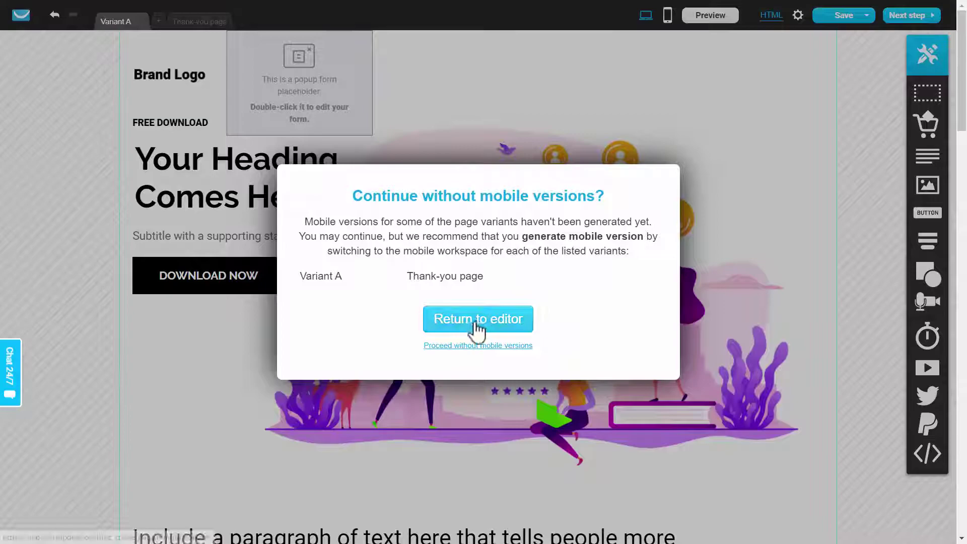
left_click(488, 346)
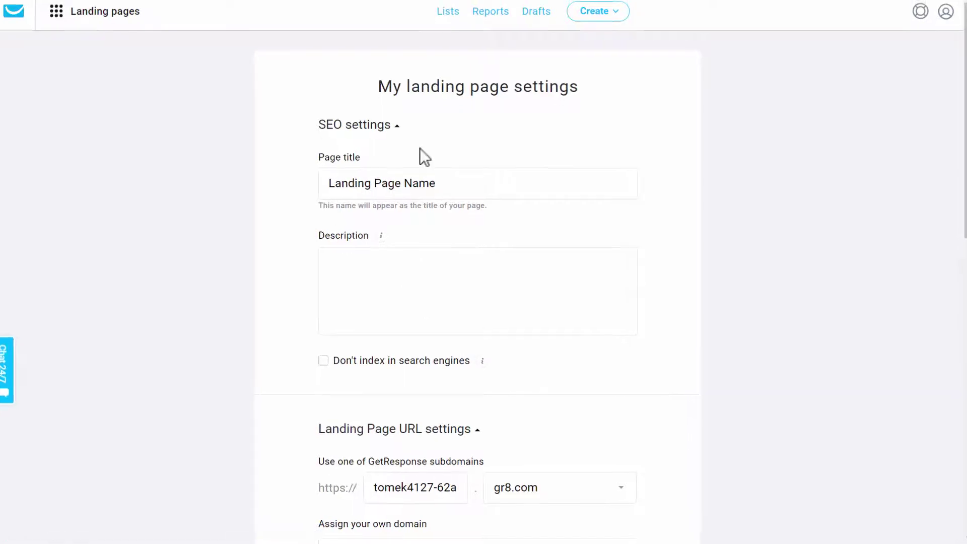
scroll(403, 261, "down", 4)
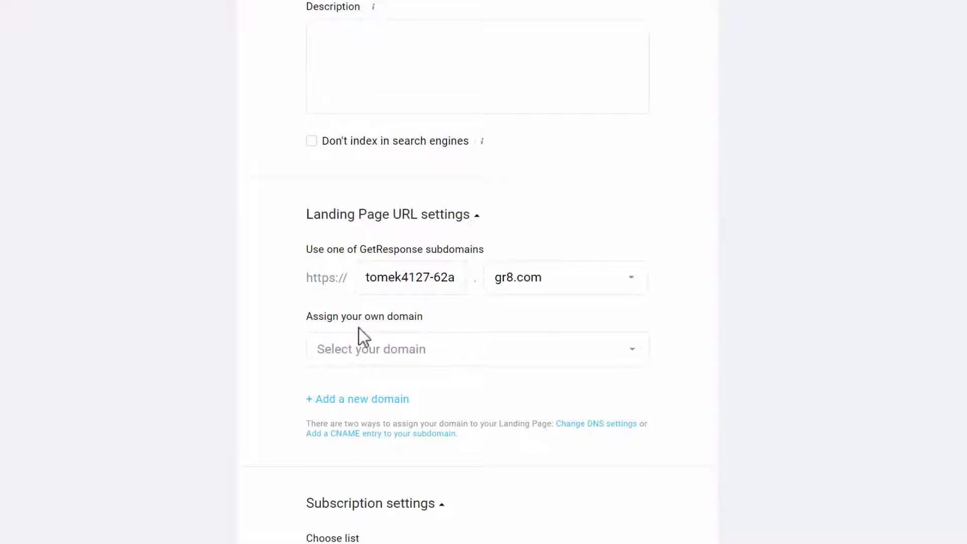
left_click(625, 356)
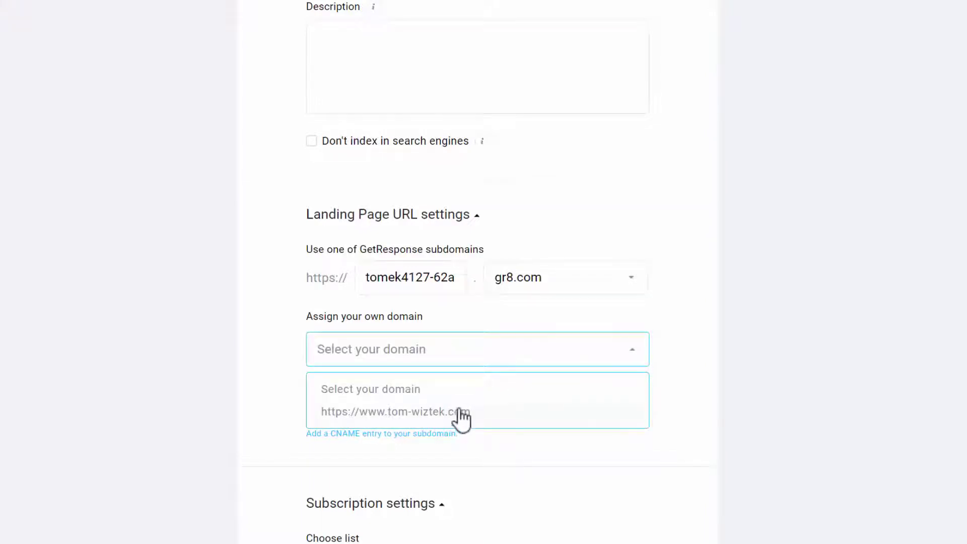
left_click(683, 343)
Step: Keep the current contact list in Subscription settings and publish the landing page
scroll(677, 341, "down", 3)
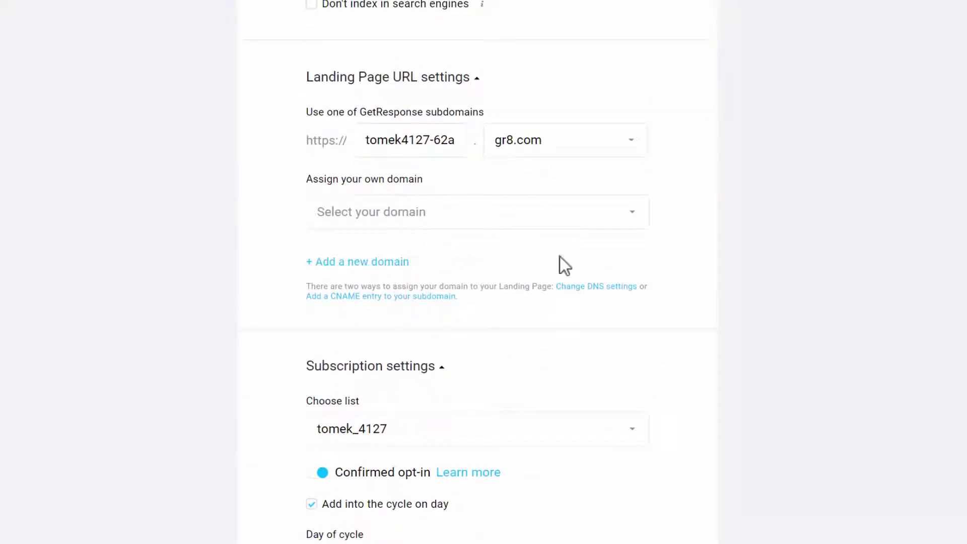
scroll(695, 204, "down", 5)
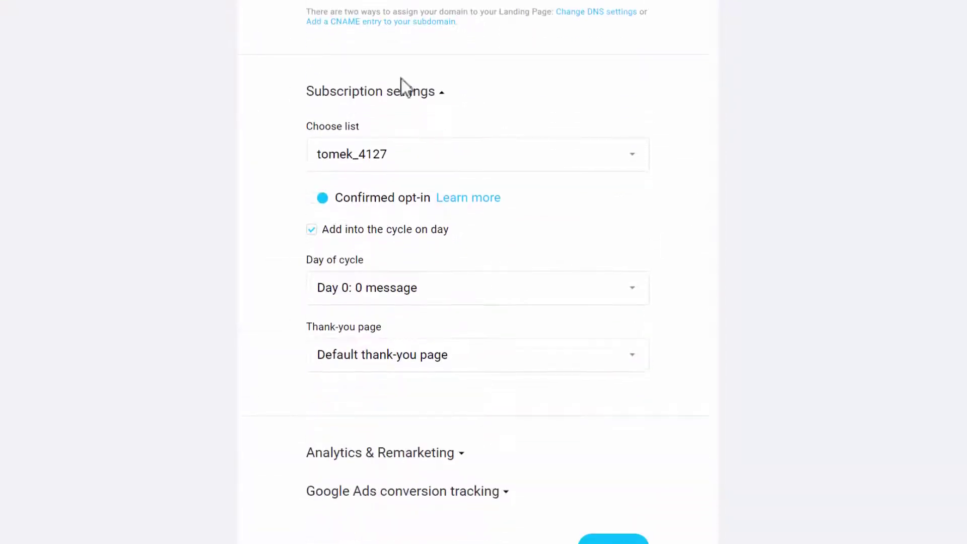
left_click(444, 162)
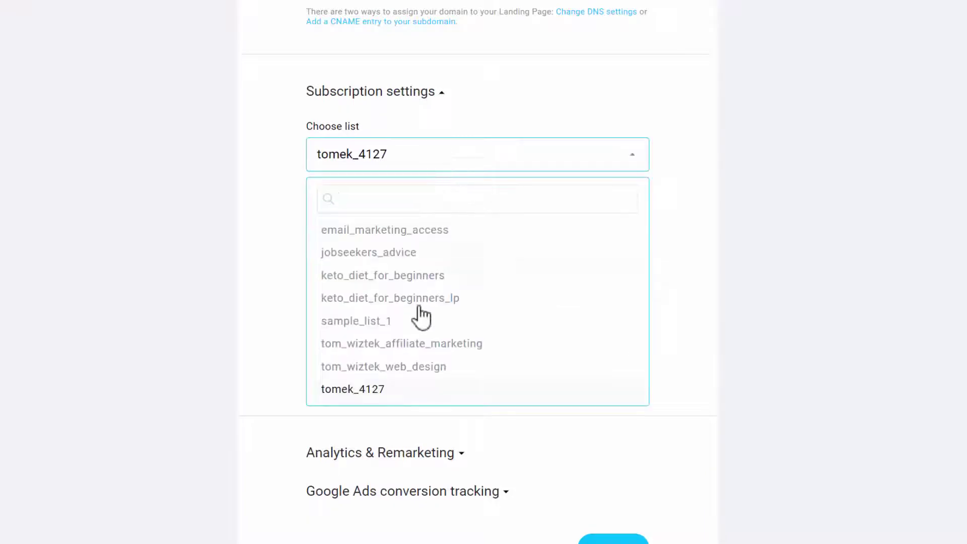
left_click(684, 148)
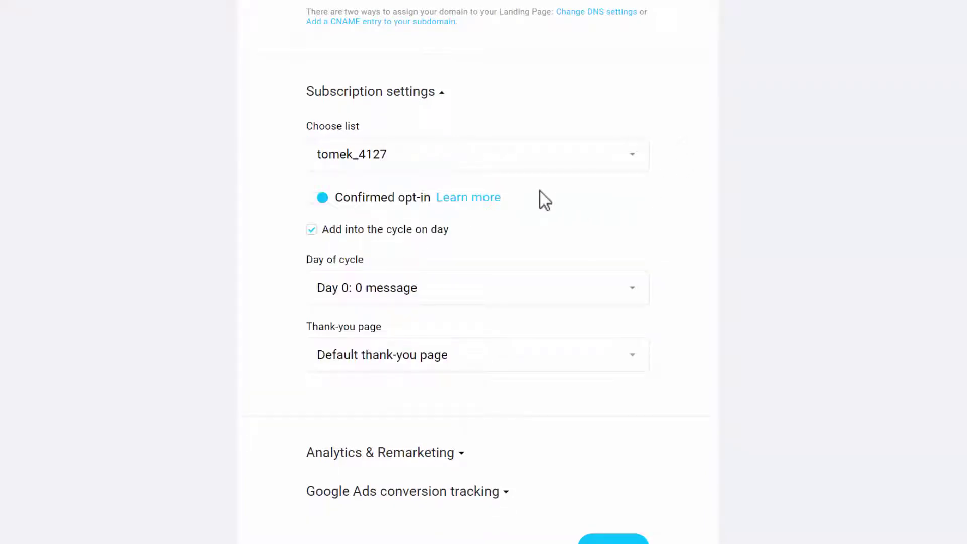
scroll(535, 190, "down", 2)
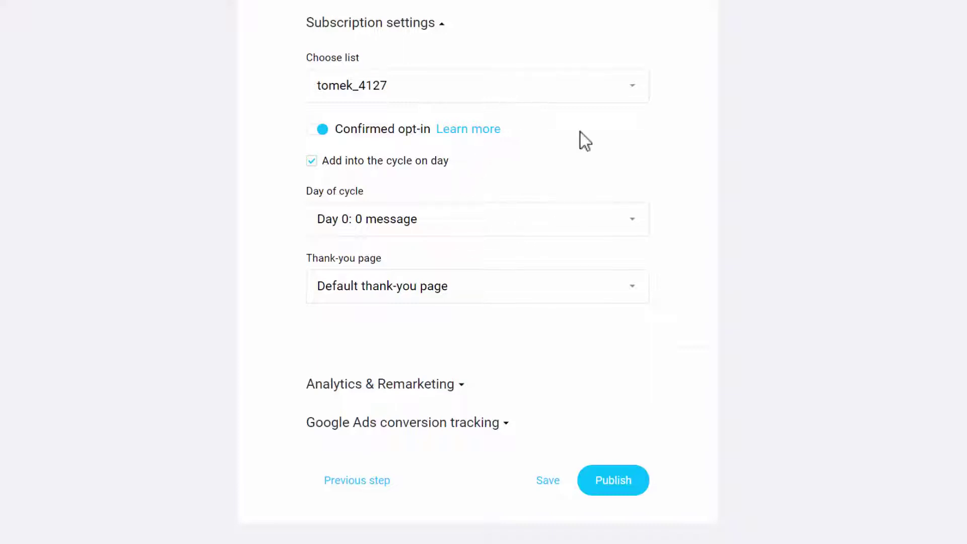
scroll(690, 171, "down", 1)
left_click(606, 427)
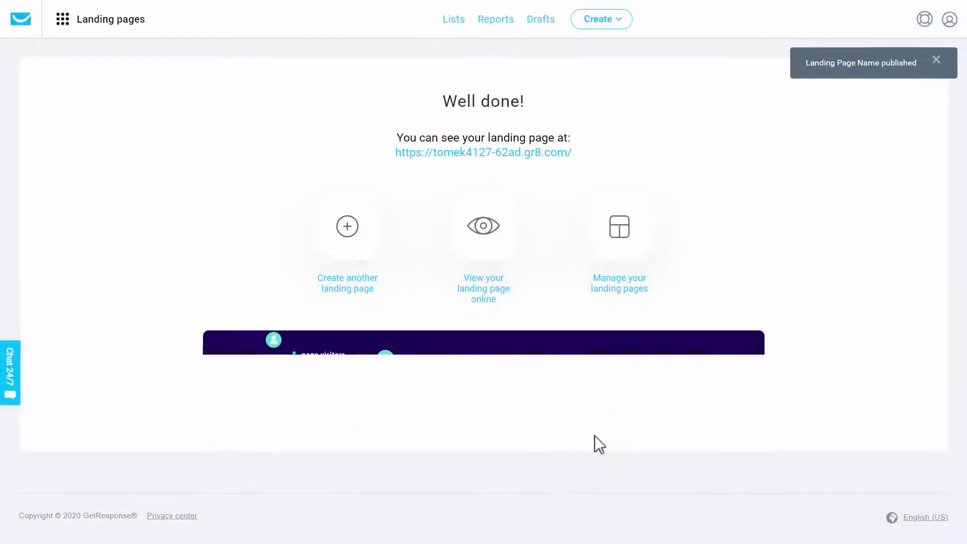
Step: Scroll through the published landing page live online
left_click(437, 152)
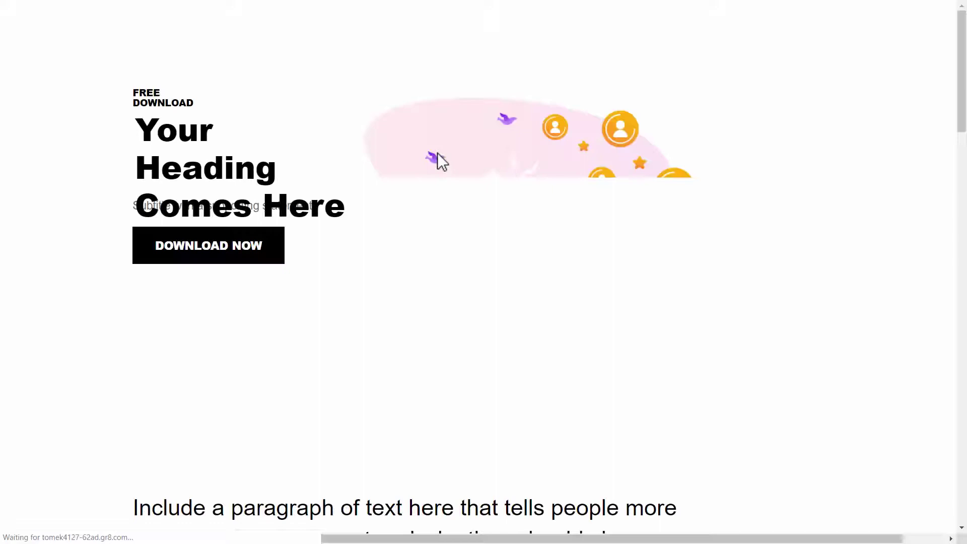
scroll(183, 335, "down", 20)
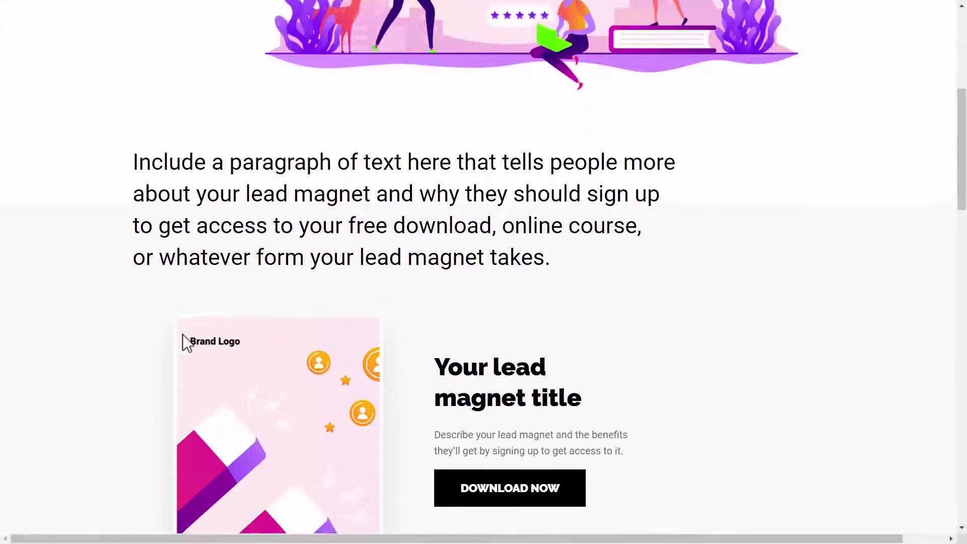
scroll(191, 359, "down", 10)
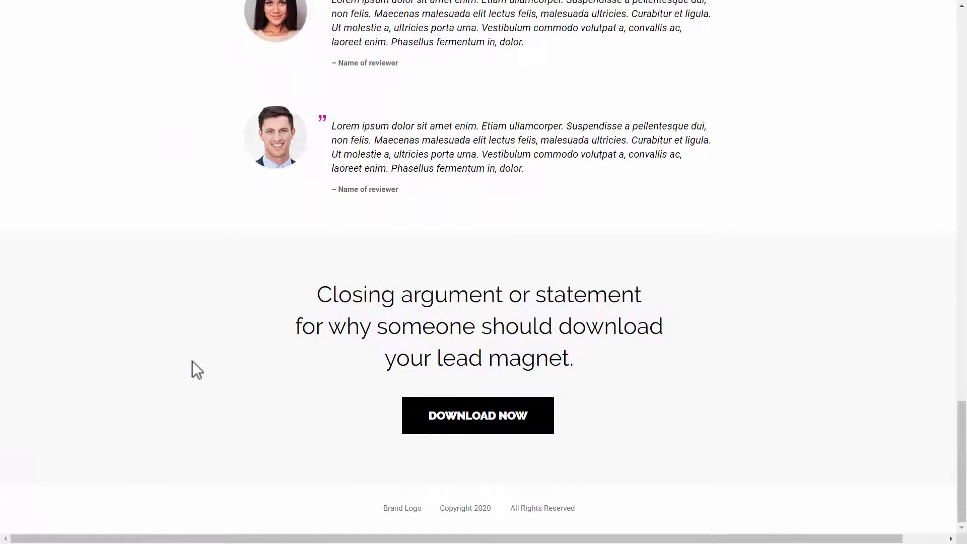
scroll(193, 361, "up", 10)
scroll(433, 222, "up", 5)
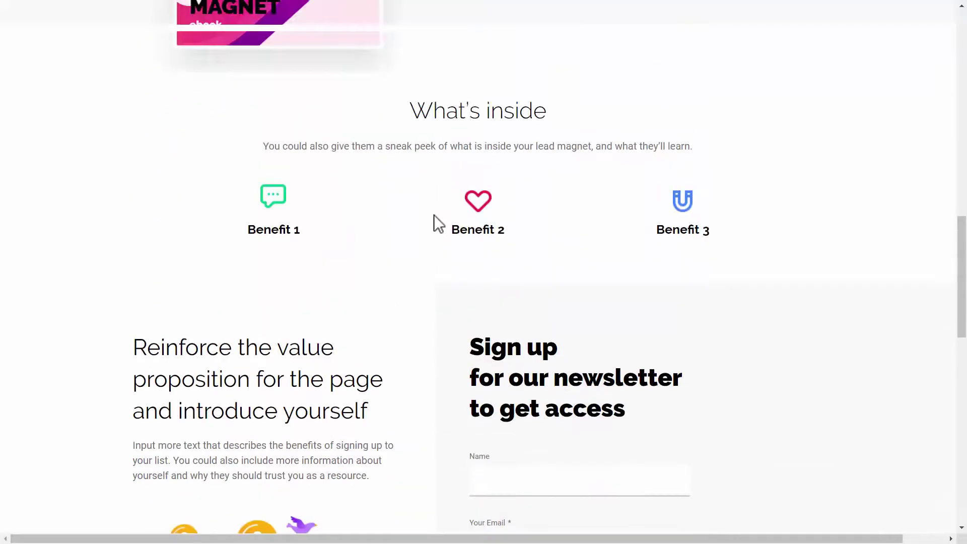
scroll(389, 410, "up", 6)
scroll(609, 250, "up", 10)
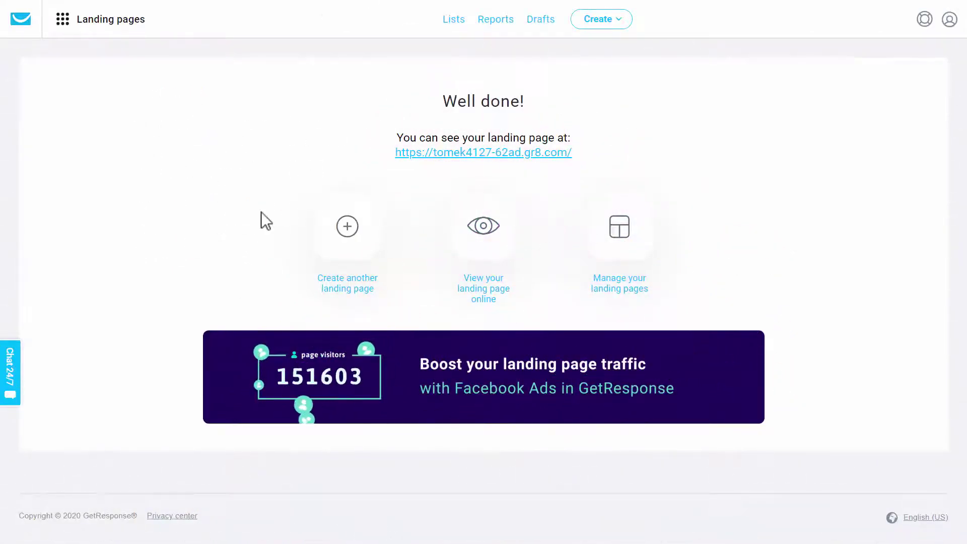
Step: Copy the landing page's gr8.com address from the Well done page
left_click_drag(395, 153, 574, 155)
right_click(564, 154)
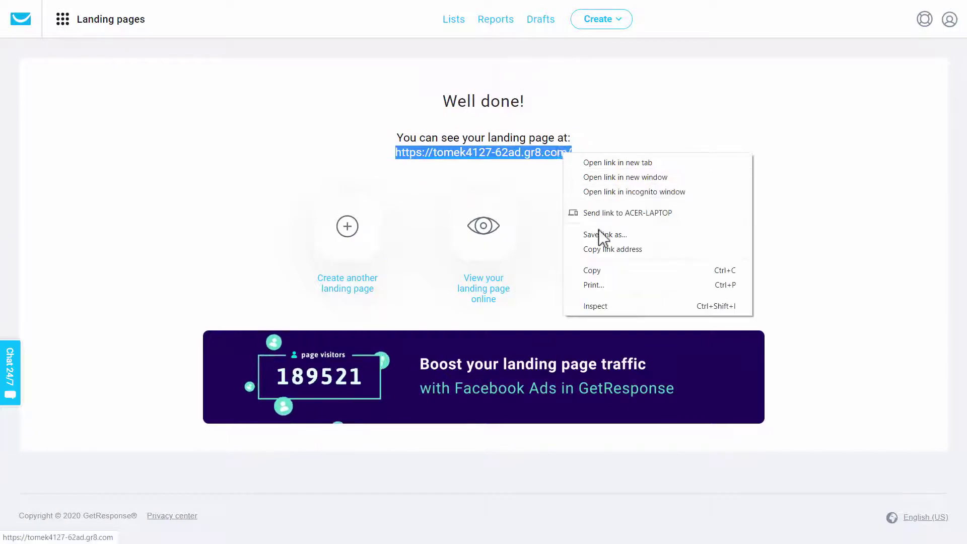
left_click(594, 271)
left_click(729, 117)
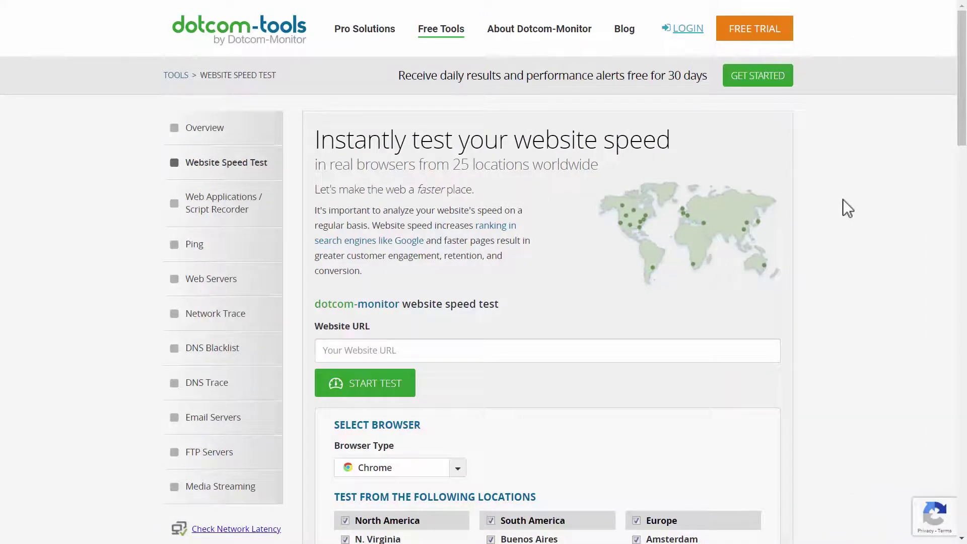
Step: Paste the landing page address into the Website URL field and start the test
scroll(846, 203, "down", 3)
left_click(447, 169)
right_click(447, 168)
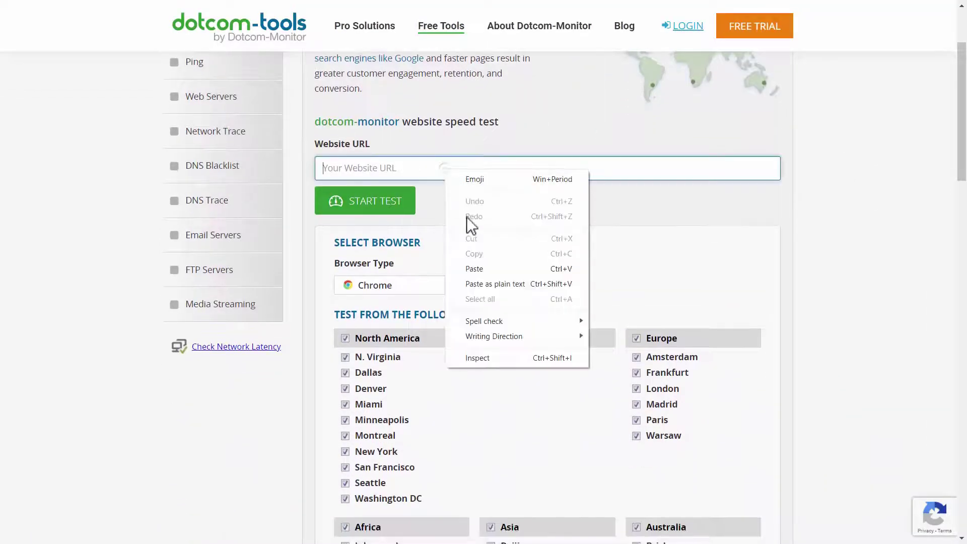
left_click(479, 265)
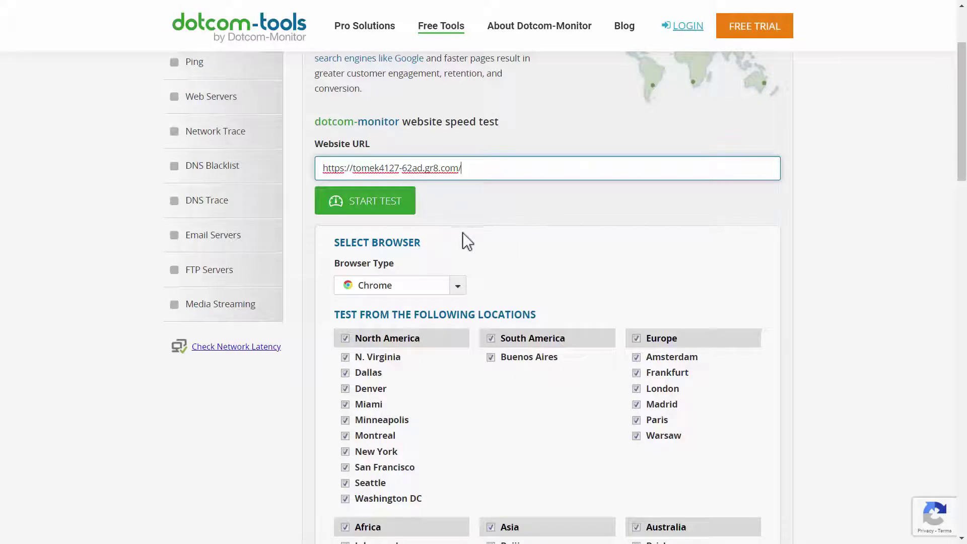
scroll(466, 237, "down", 2)
scroll(576, 307, "down", 2)
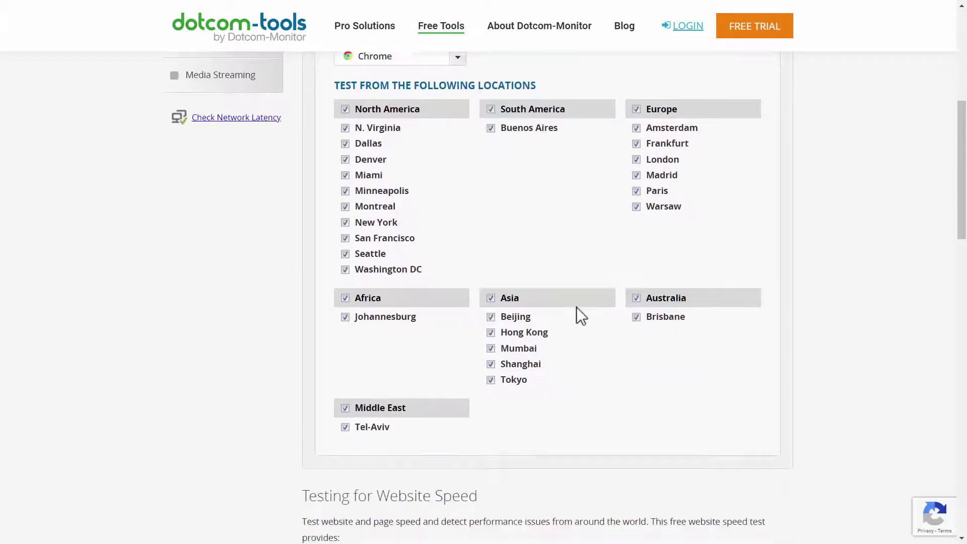
scroll(576, 308, "up", 1)
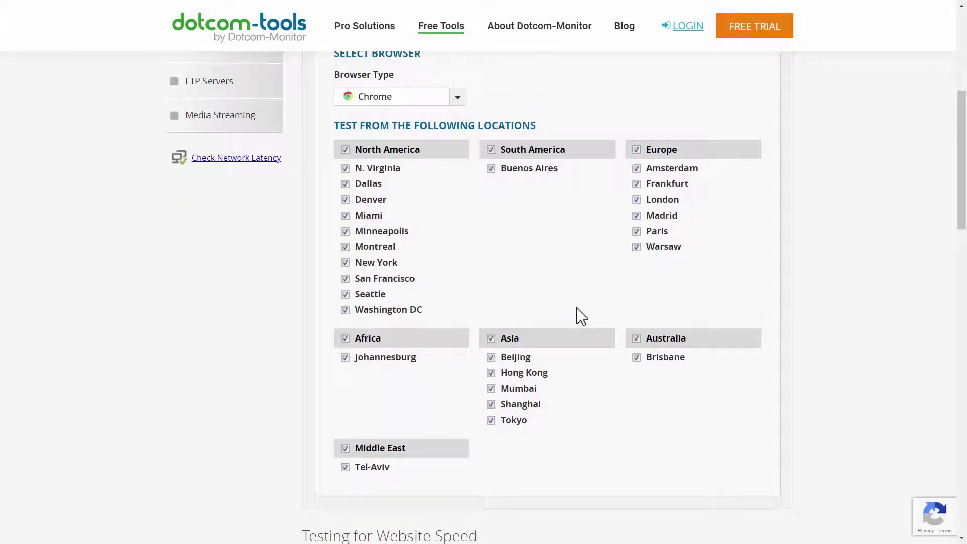
scroll(556, 271, "up", 6)
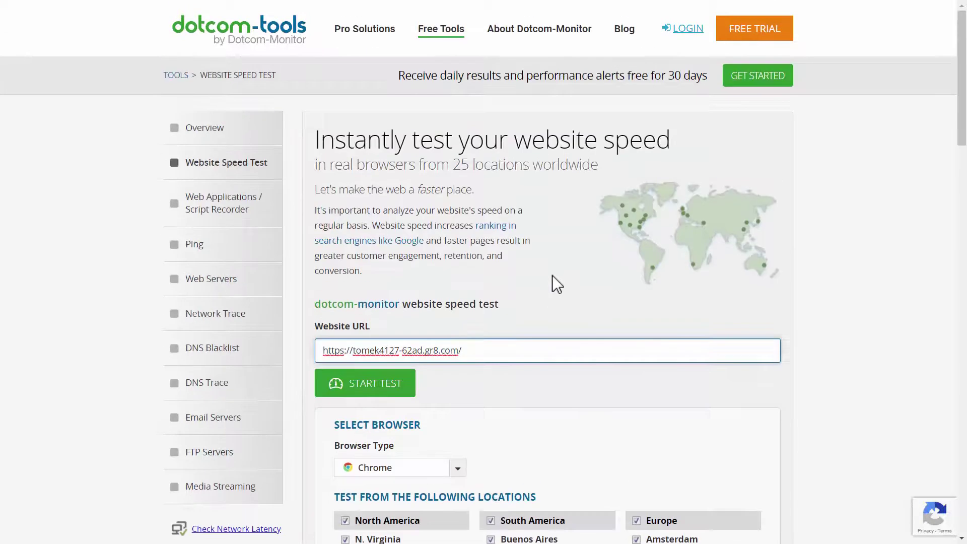
left_click(364, 391)
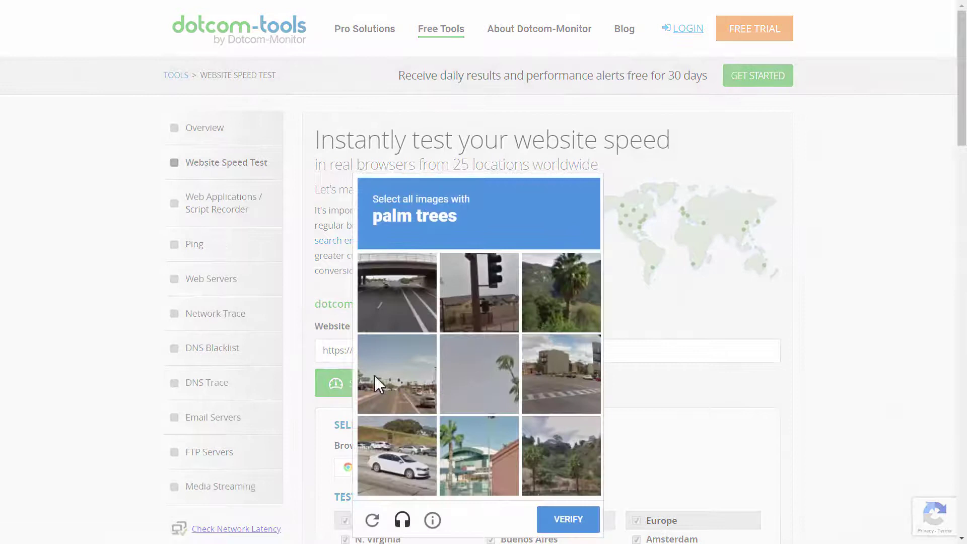
Step: Pass the reCAPTCHA palm-tree image challenge so the speed test runs
left_click(563, 294)
left_click(466, 443)
left_click(556, 519)
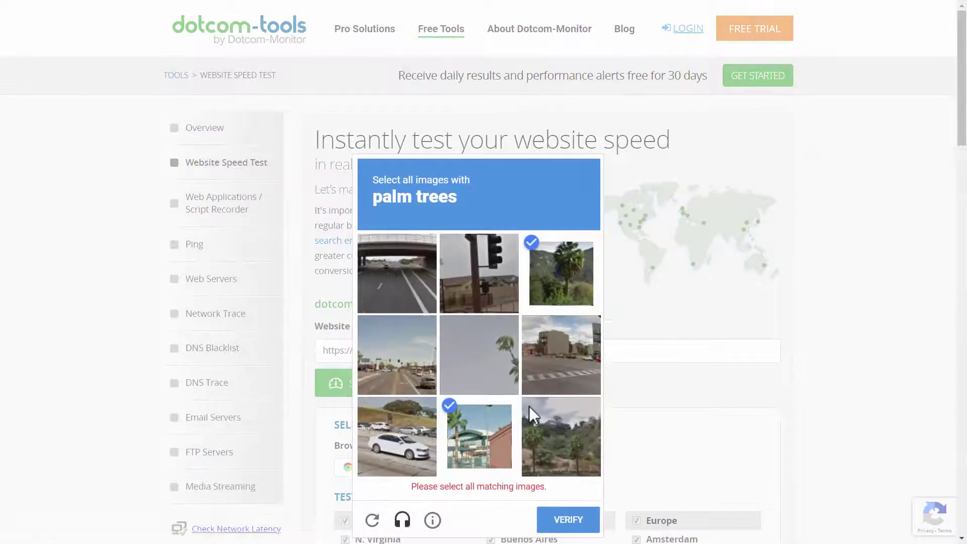
left_click(508, 378)
left_click(560, 509)
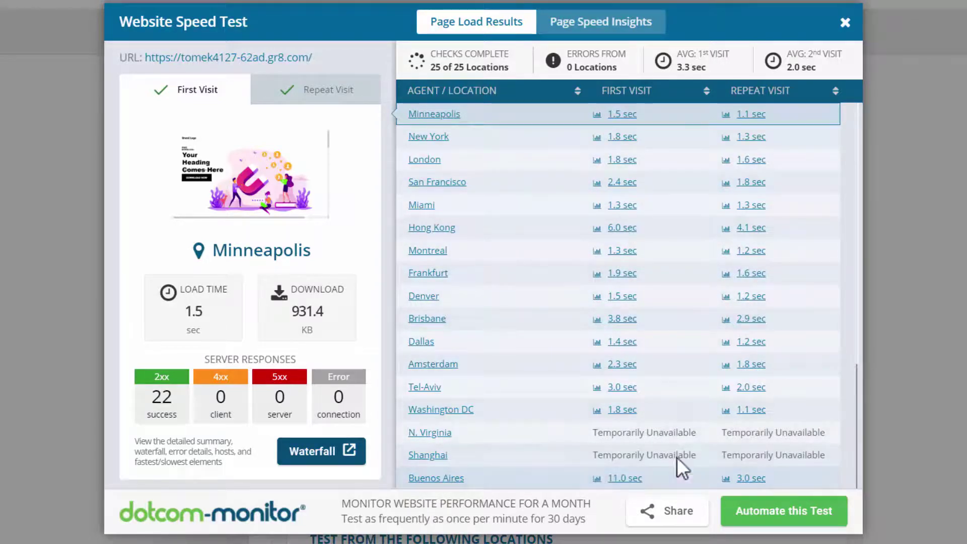
scroll(672, 382, "down", 3)
scroll(672, 381, "down", 1)
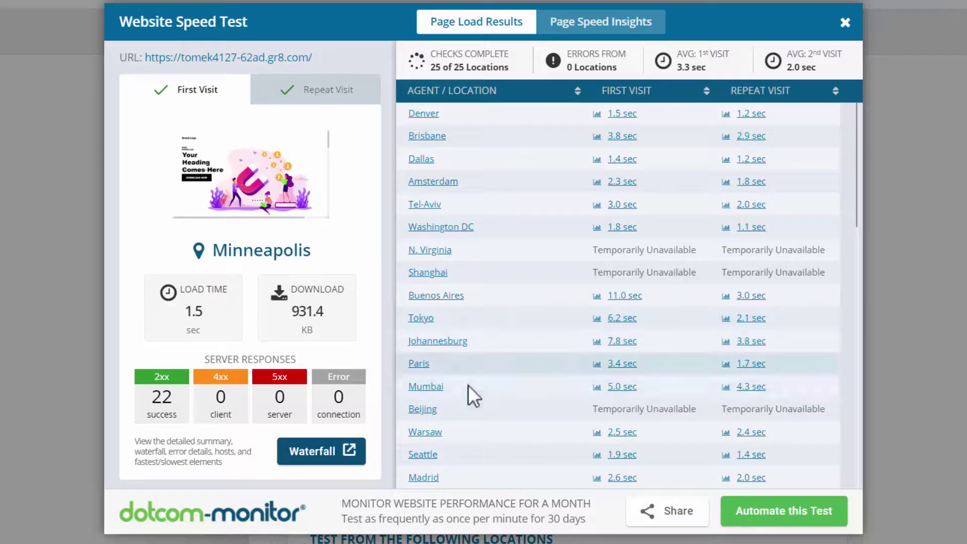
scroll(500, 362, "up", 4)
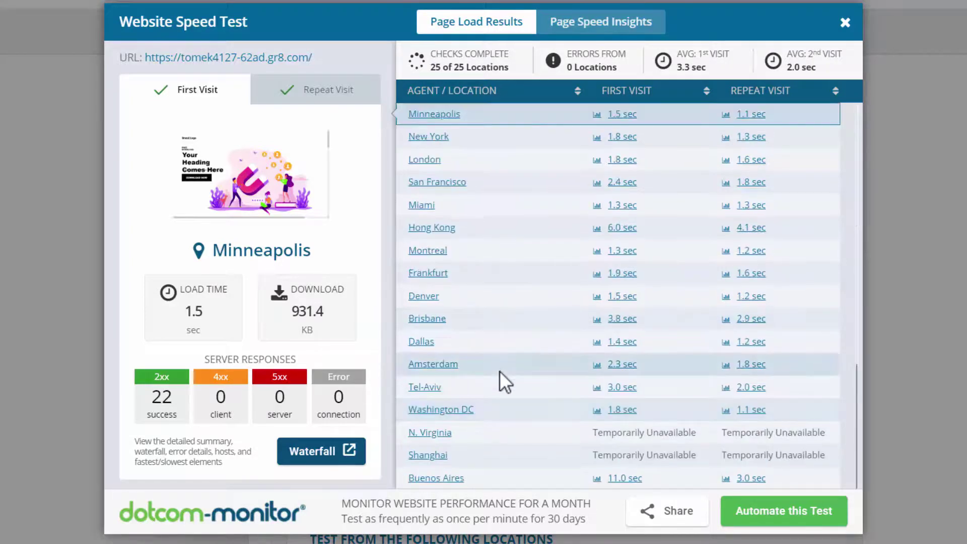